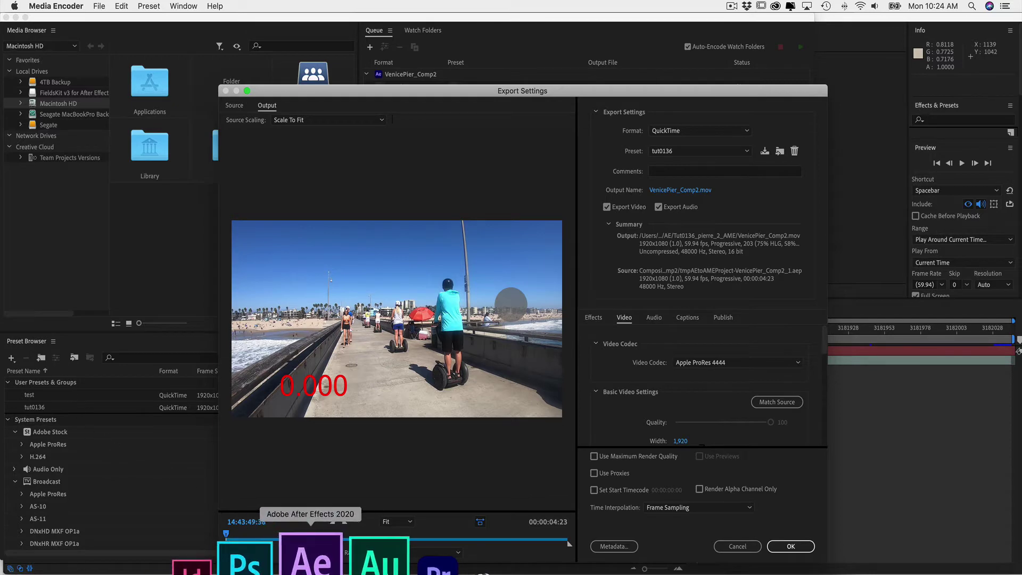
Switch to After Effects with the VenicePier_Comp2 composition
click(311, 559)
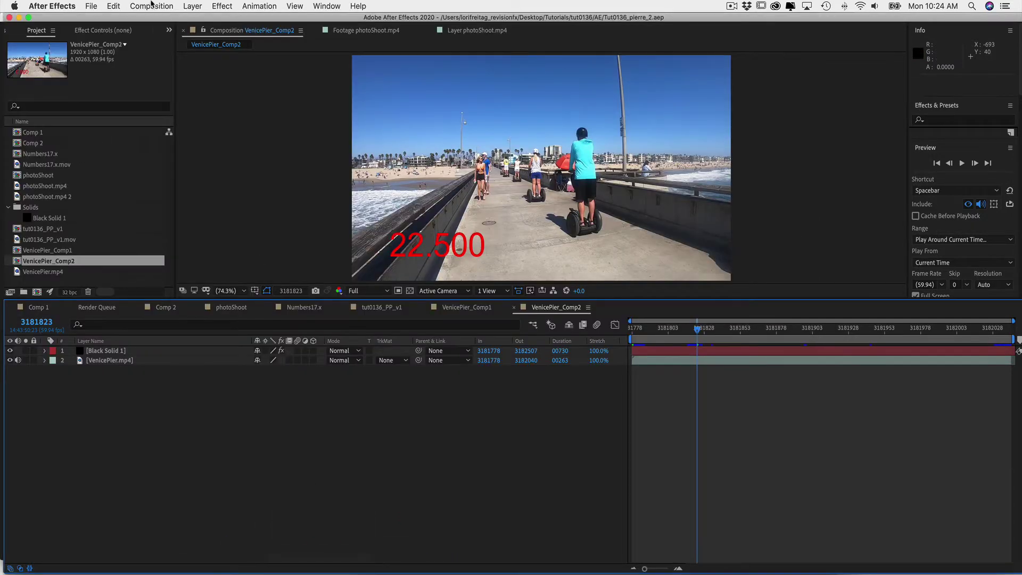
click(151, 5)
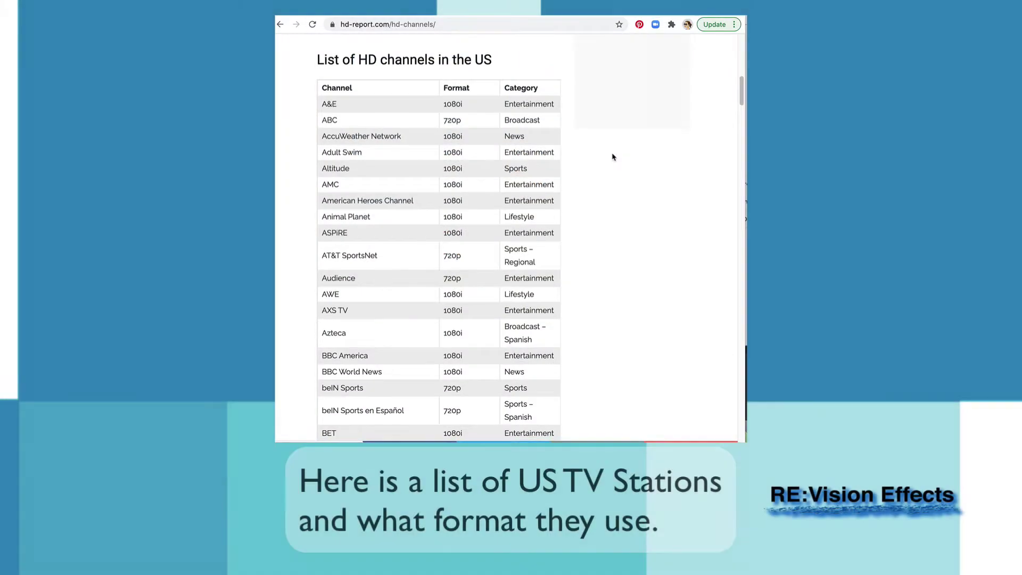
Examine which broadcast format each US channel uses in the HD channel list on hd-report.com
scroll(613, 157, down, 2)
scroll(613, 157, down, 3)
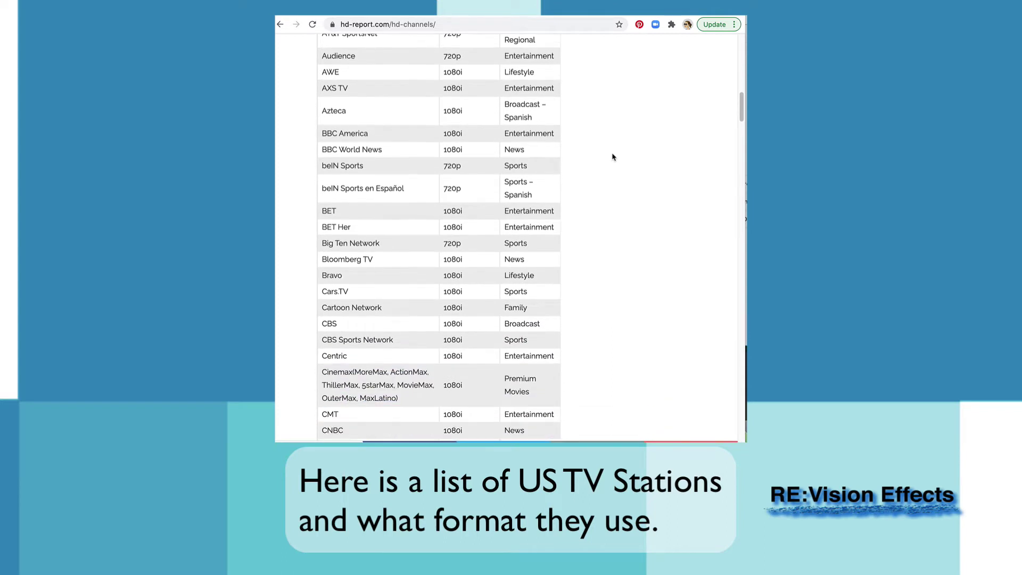
scroll(612, 157, down, 3)
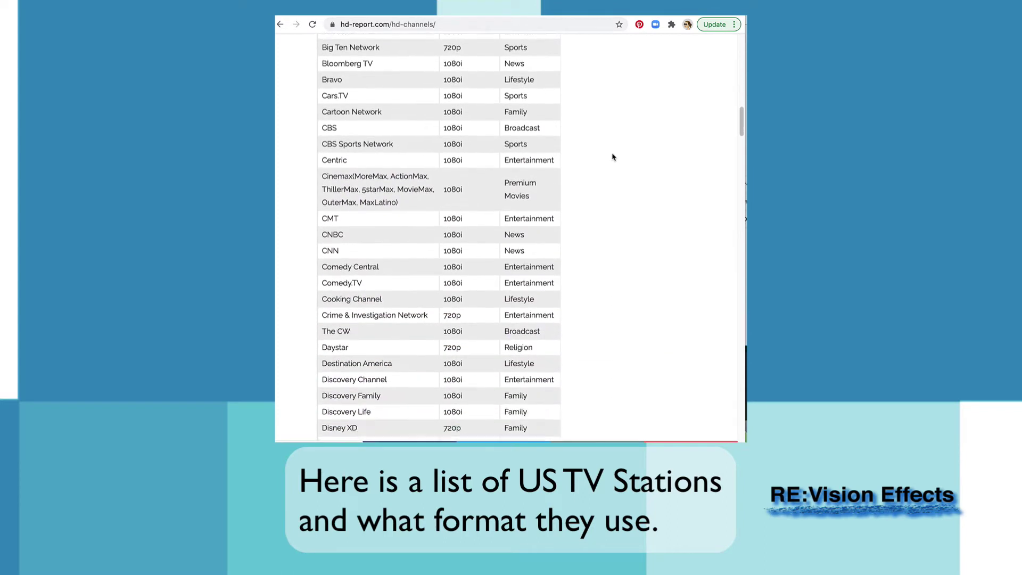
scroll(613, 157, down, 3)
scroll(612, 157, down, 2)
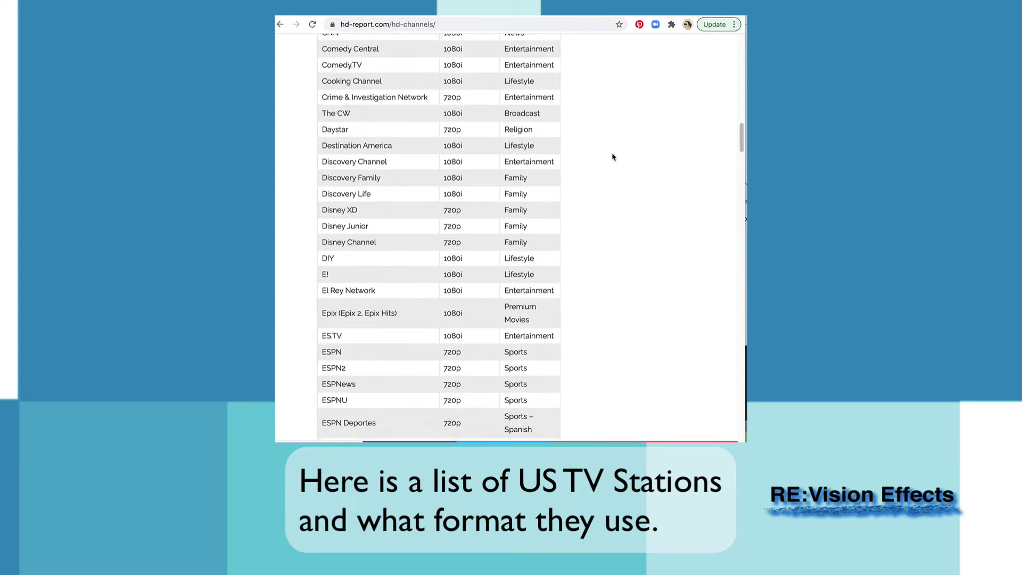
scroll(613, 157, down, 5)
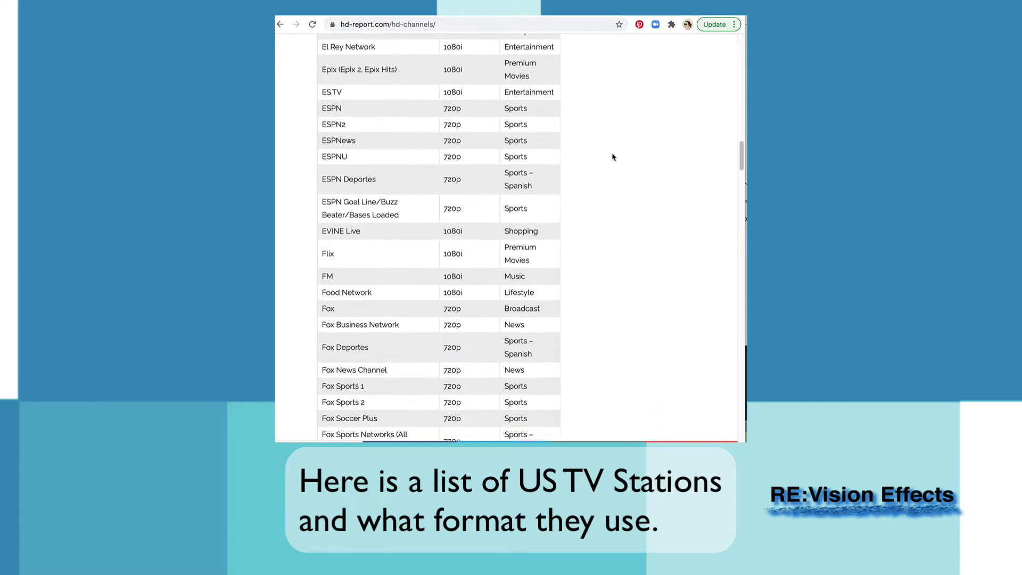
scroll(612, 157, down, 3)
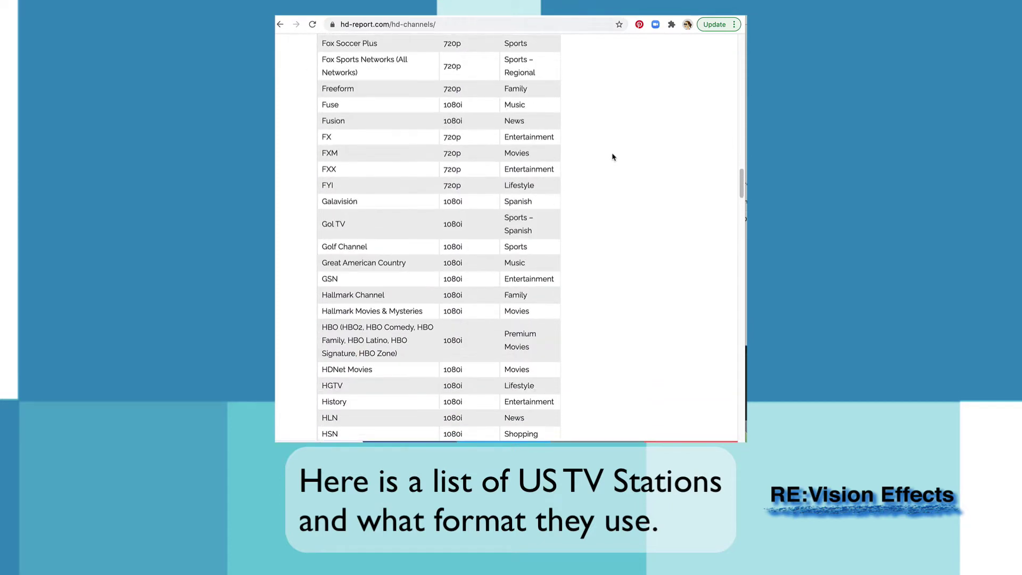
scroll(612, 157, down, 6)
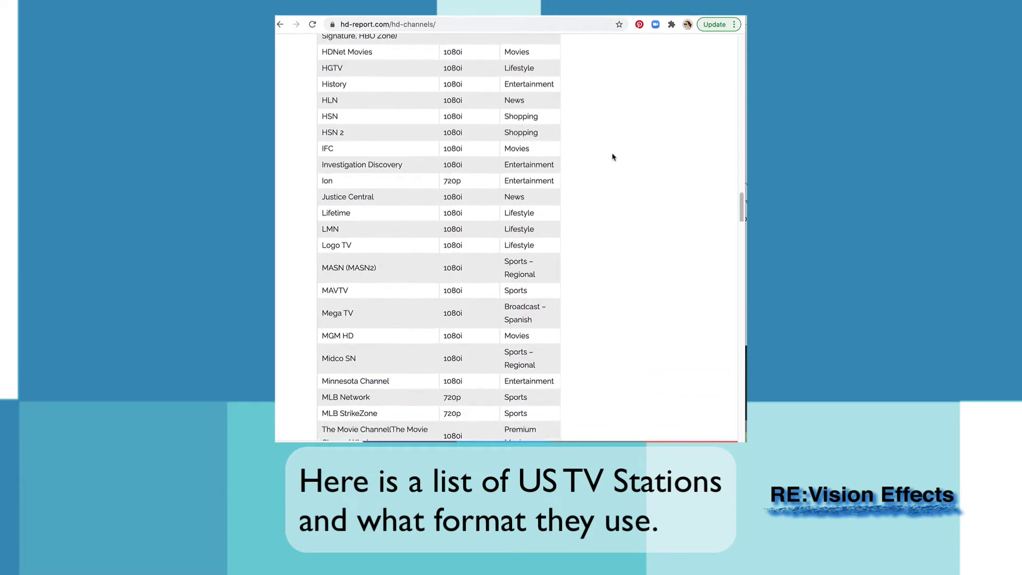
scroll(613, 157, down, 3)
scroll(613, 158, down, 14)
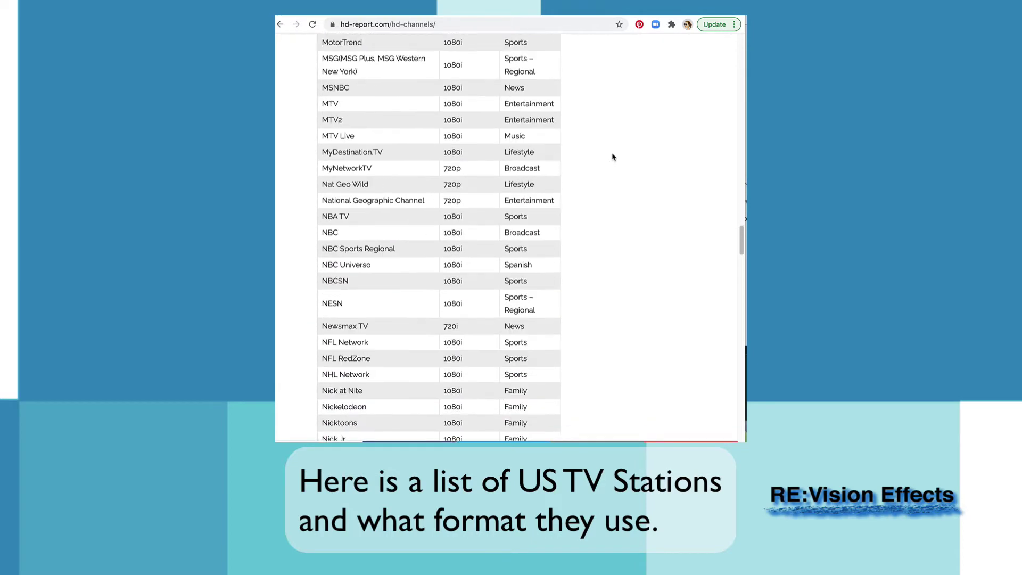
scroll(612, 157, down, 12)
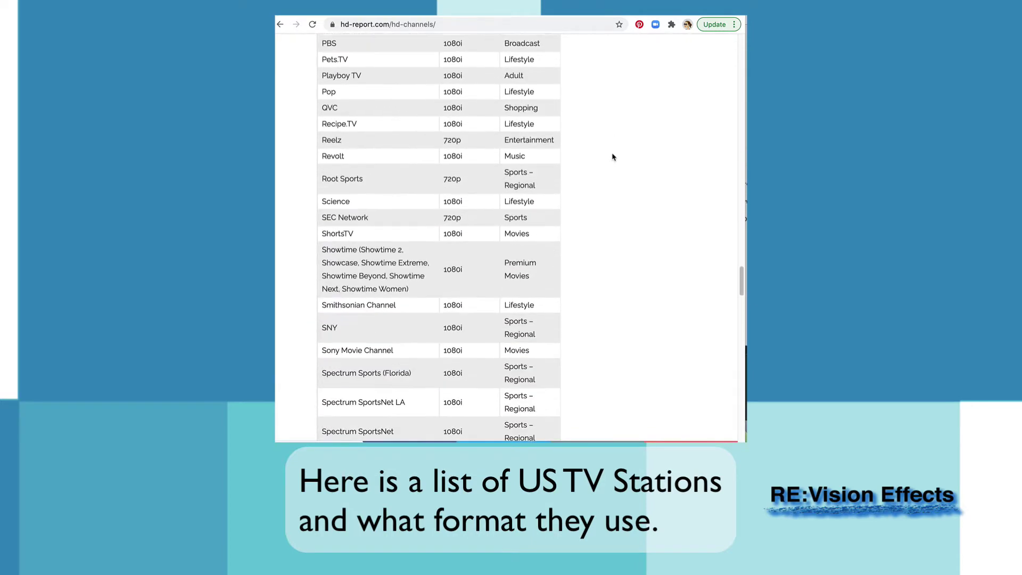
scroll(613, 157, down, 6)
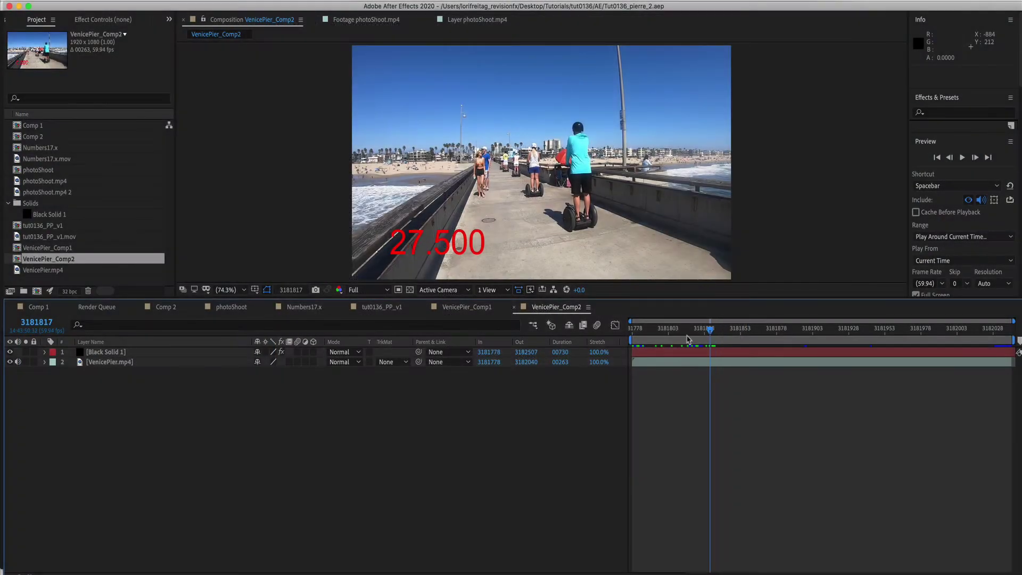
Scrub forward through the VenicePier_Comp2 timeline in After Effects to check the frame counter
drag(687, 339, 752, 353)
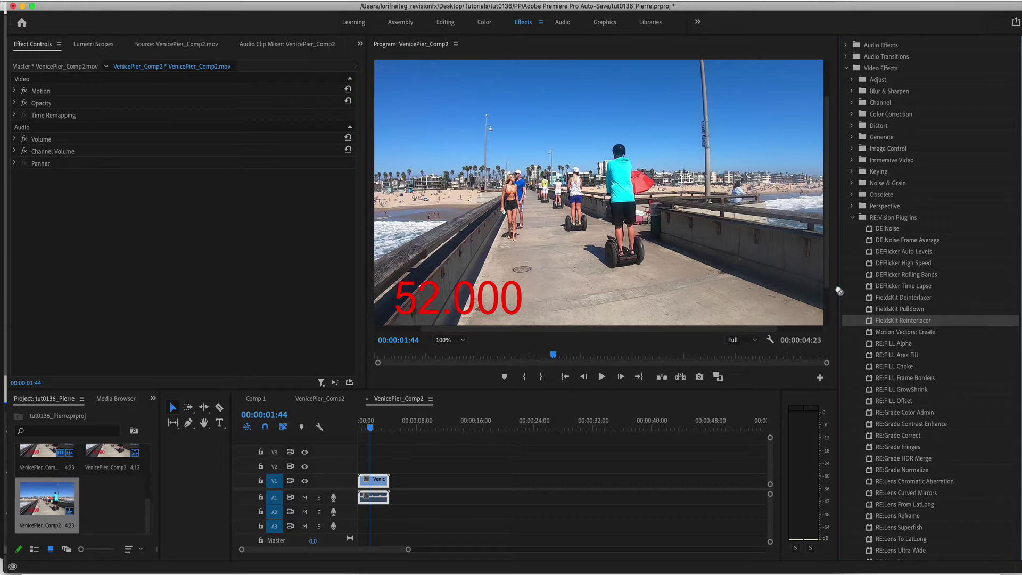
In Premiere Pro, apply the FieldsKit Reinterlacer effect to the VenicePier_Comp2.mov clip on track V1
drag(839, 291, 374, 479)
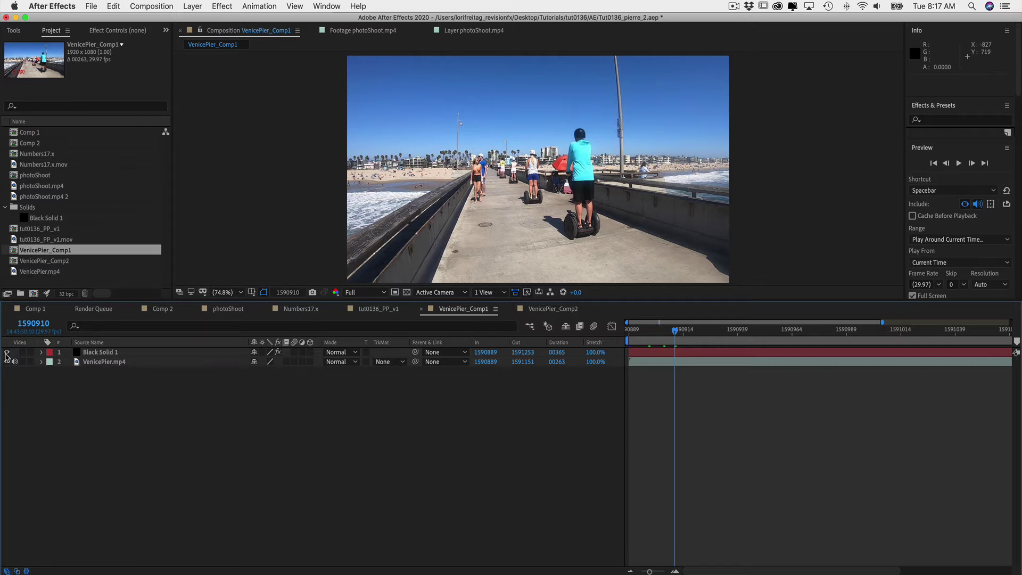
In After Effects, make the Black Solid 1 counter layer visible in VenicePier_Comp1 and review the composition's settings
click(6, 352)
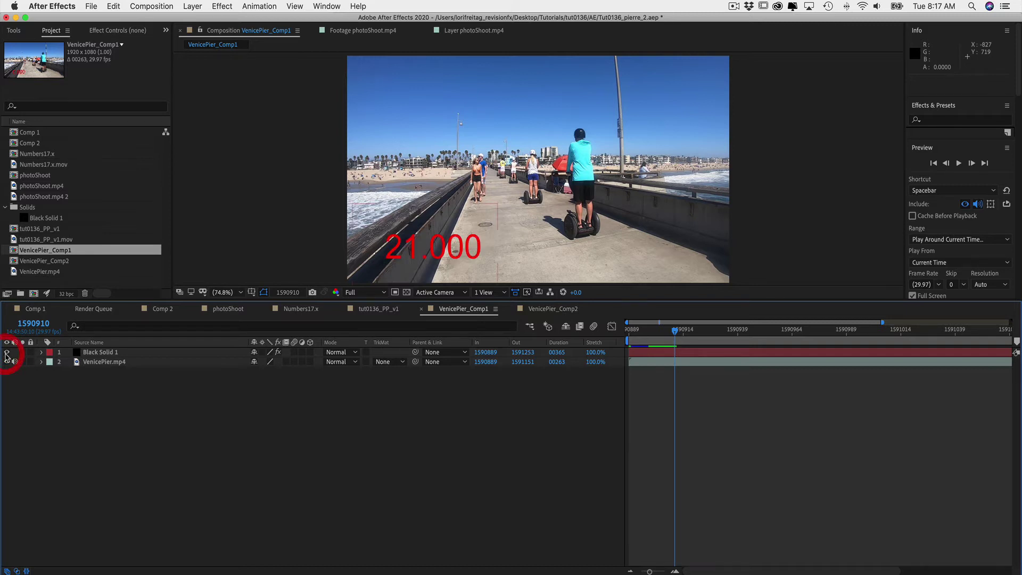
click(144, 9)
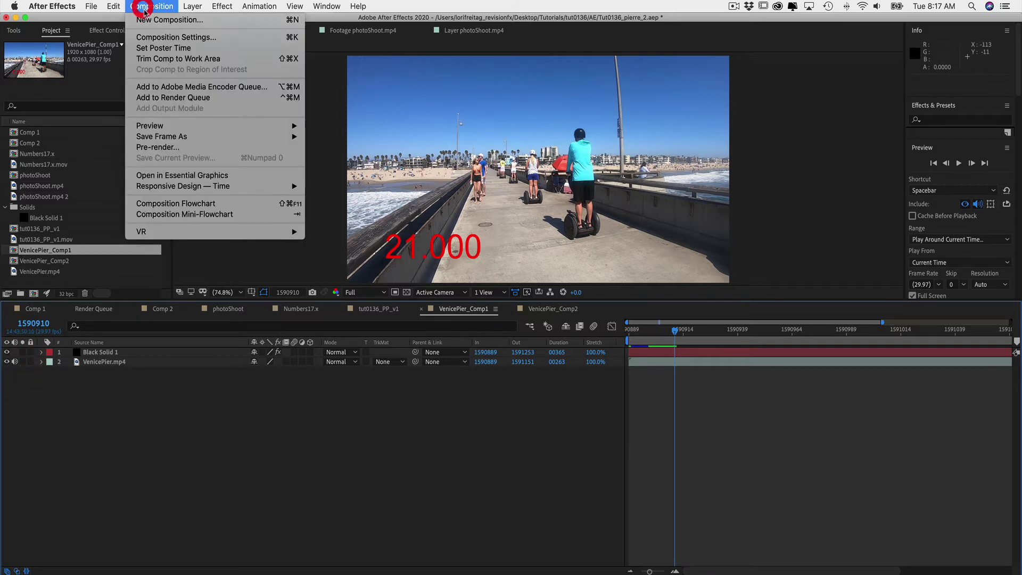
click(144, 37)
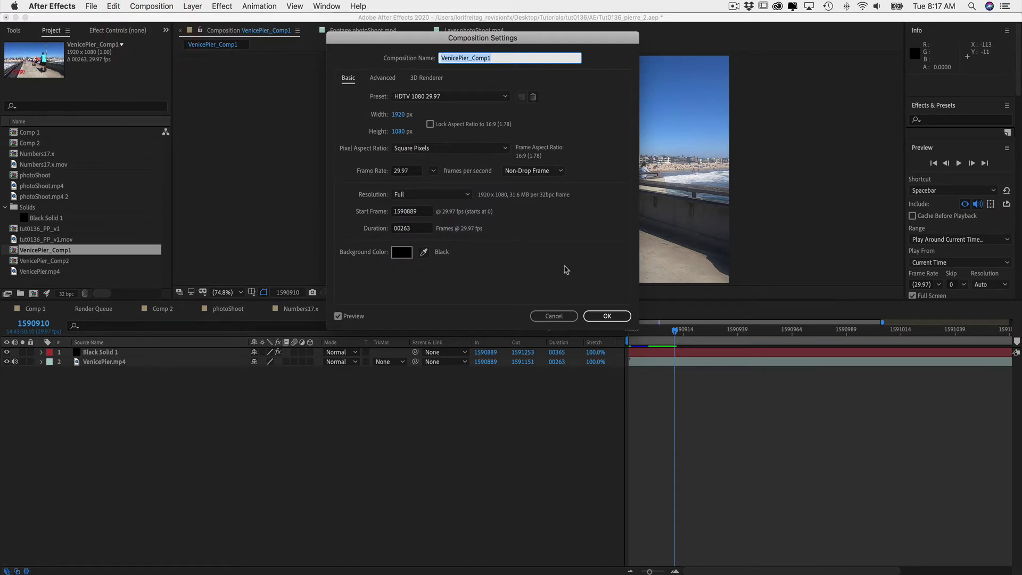
click(608, 315)
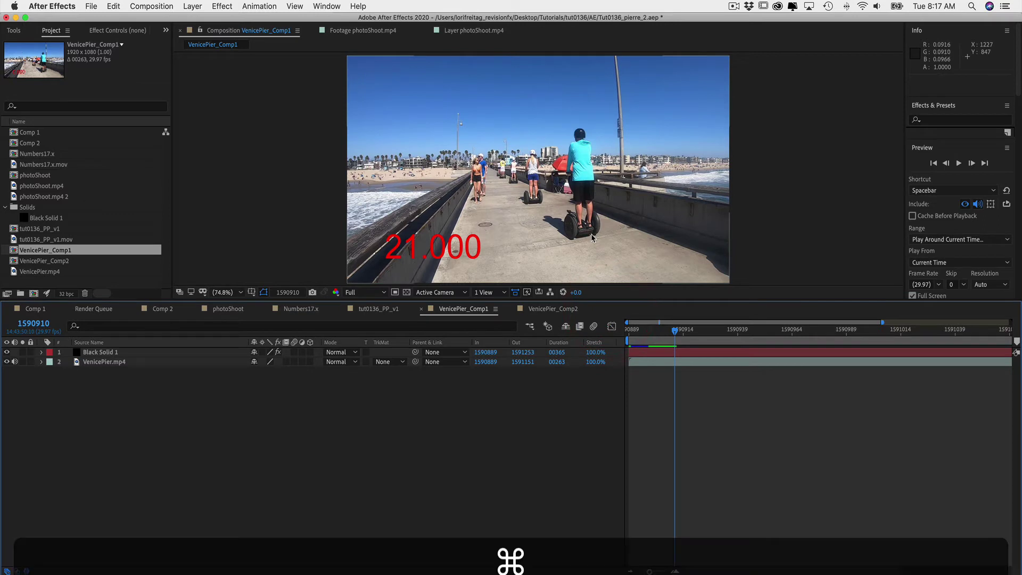
Advance VenicePier_Comp1 by six single frames to check how the burned-in counter changes
key(super+Right)
key(super+Right)
key(super+Right)
key(super+Right)
key(super+Right)
key(super+Right)
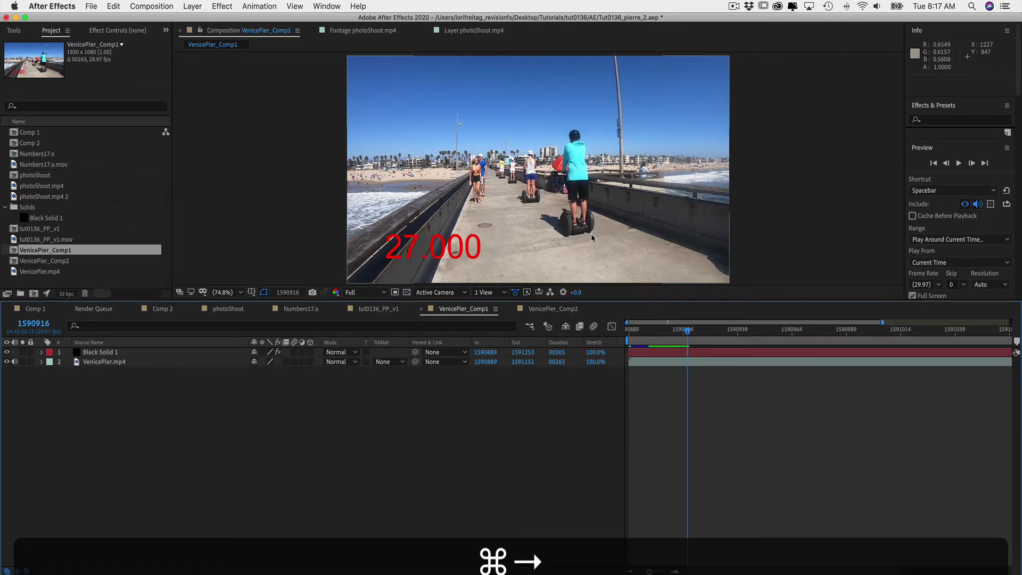
Send VenicePier_Comp1 to the Adobe Media Encoder queue and open its QuickTime export settings
click(152, 6)
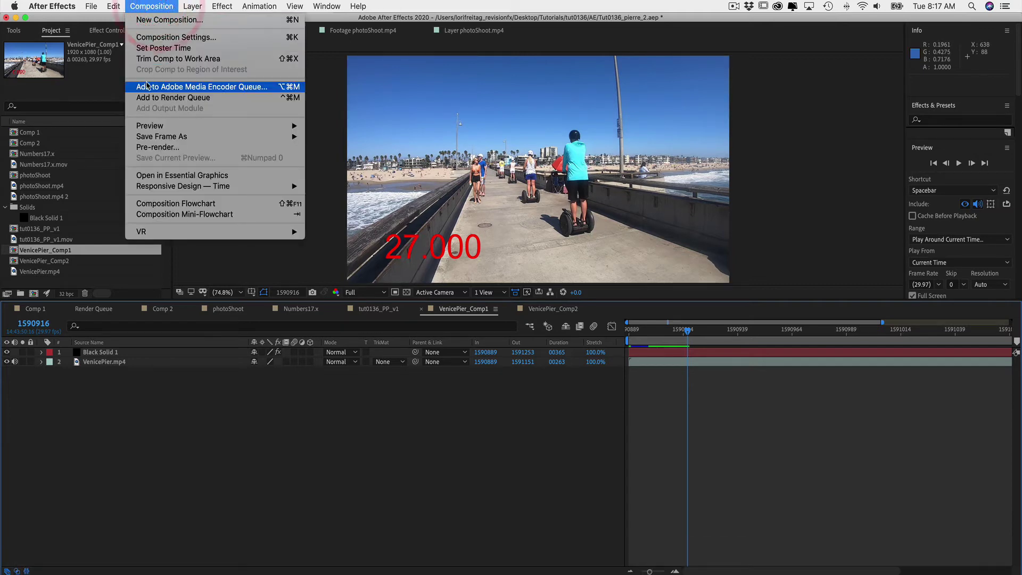
click(146, 86)
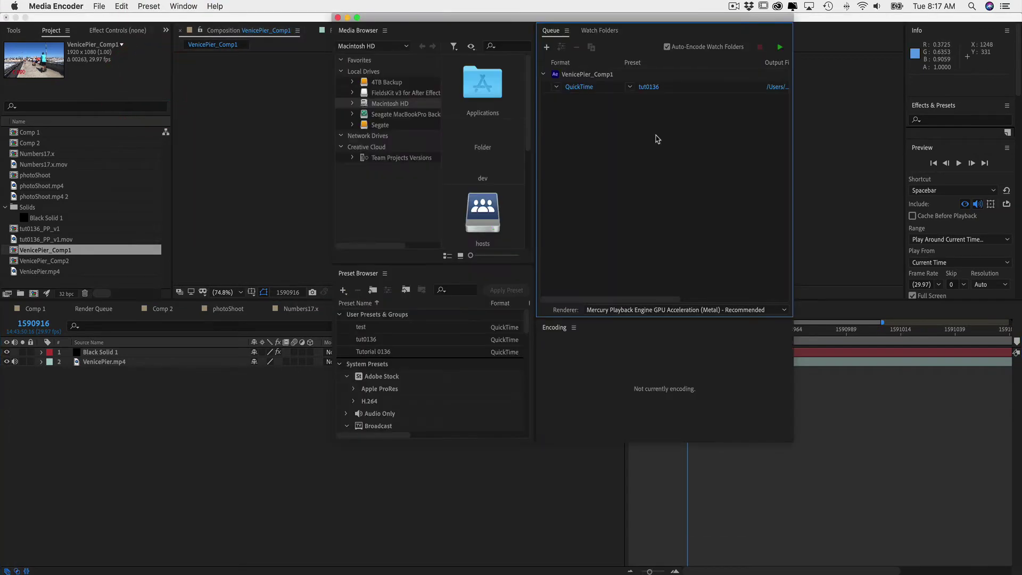
click(580, 88)
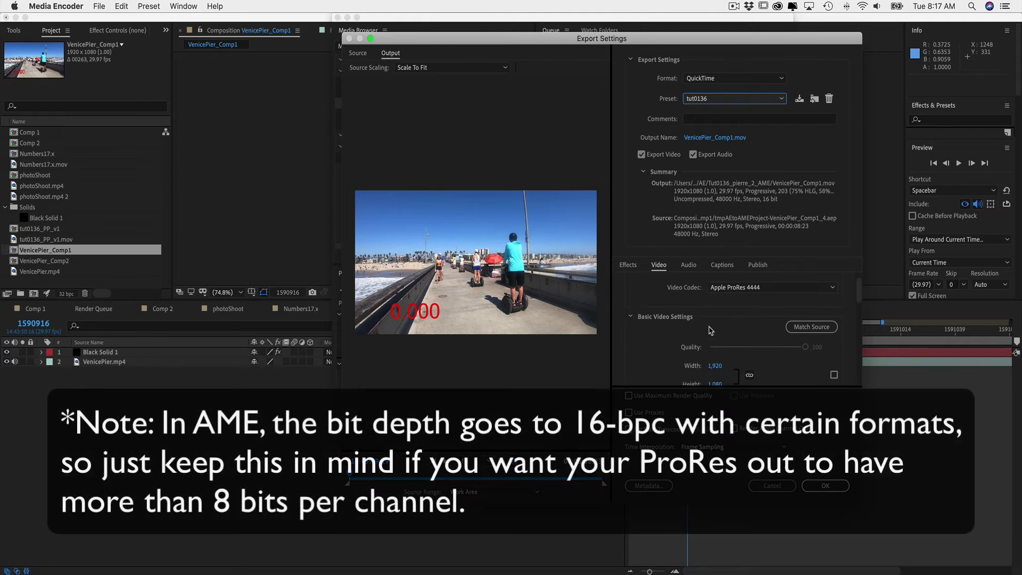
Export the QuickTime video with Render at Maximum Depth on and a depth of 16-bpc, and accept the settings
scroll(710, 331, down, 5)
scroll(710, 331, down, 1)
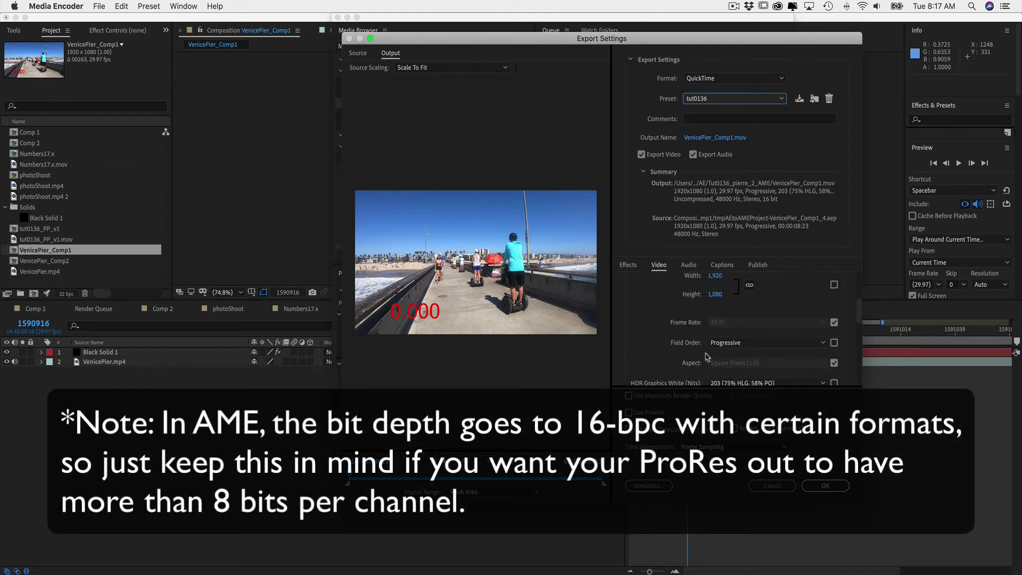
scroll(754, 352, down, 1)
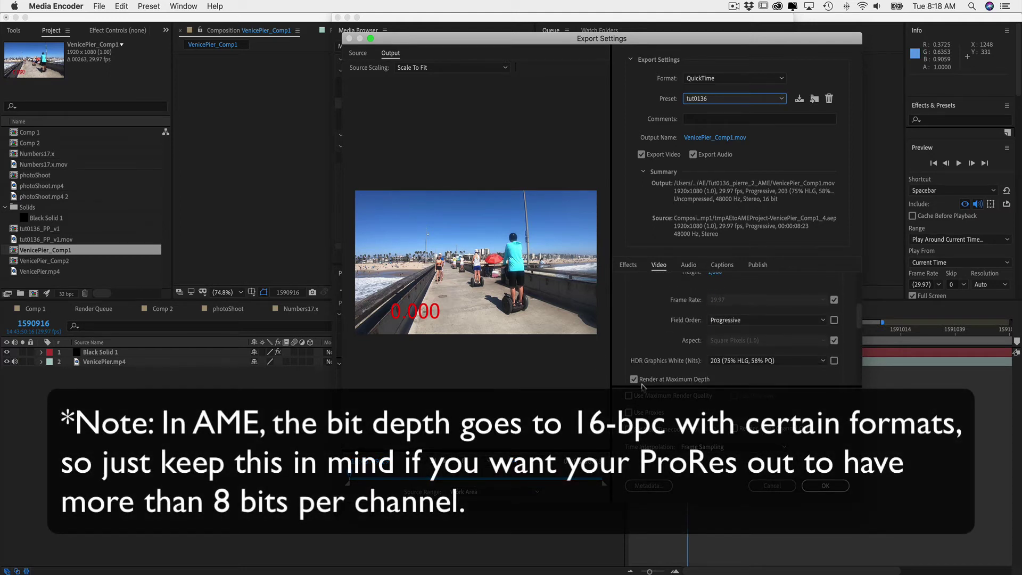
click(634, 380)
scroll(753, 371, down, 2)
click(750, 369)
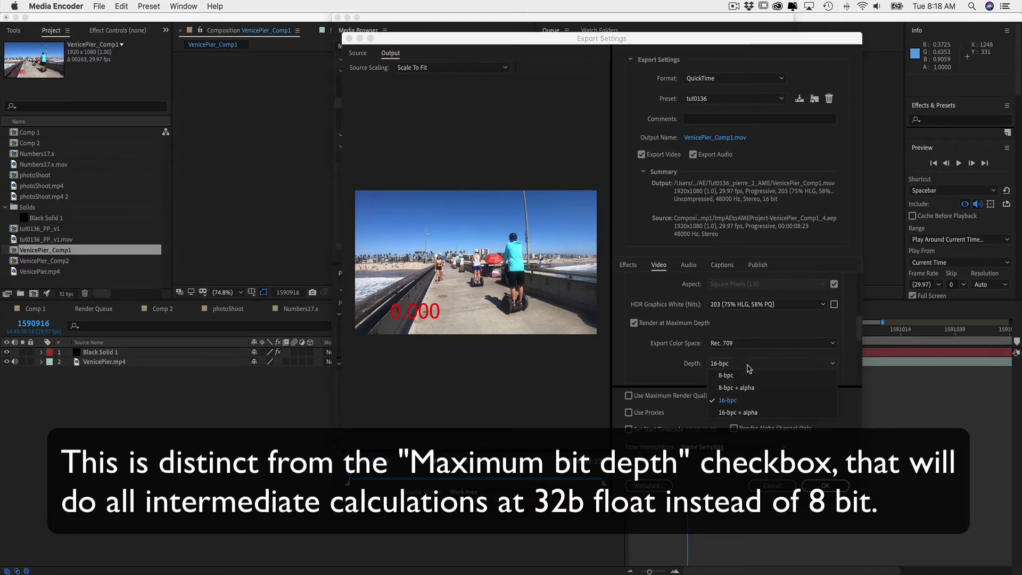
click(725, 401)
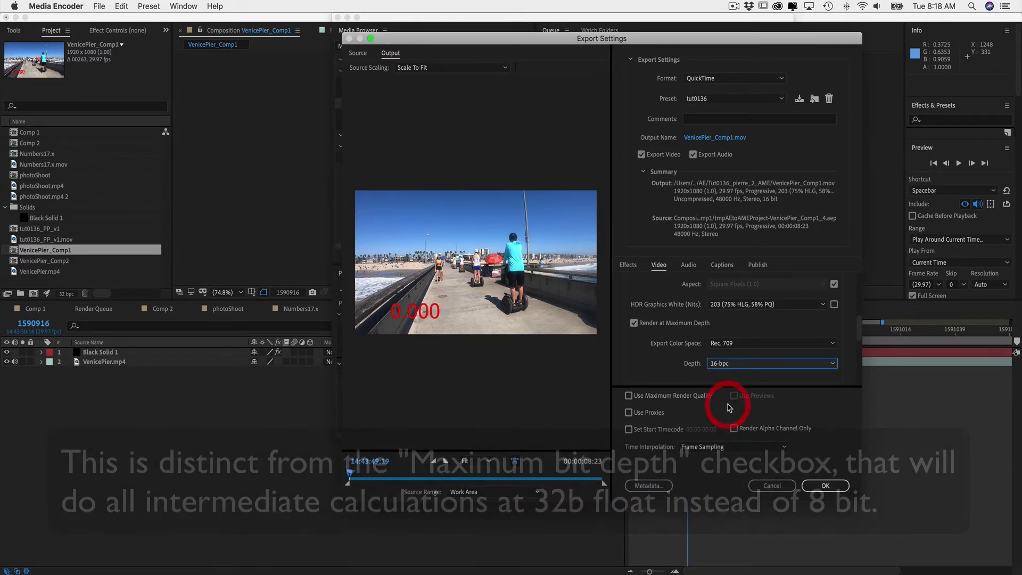
click(825, 486)
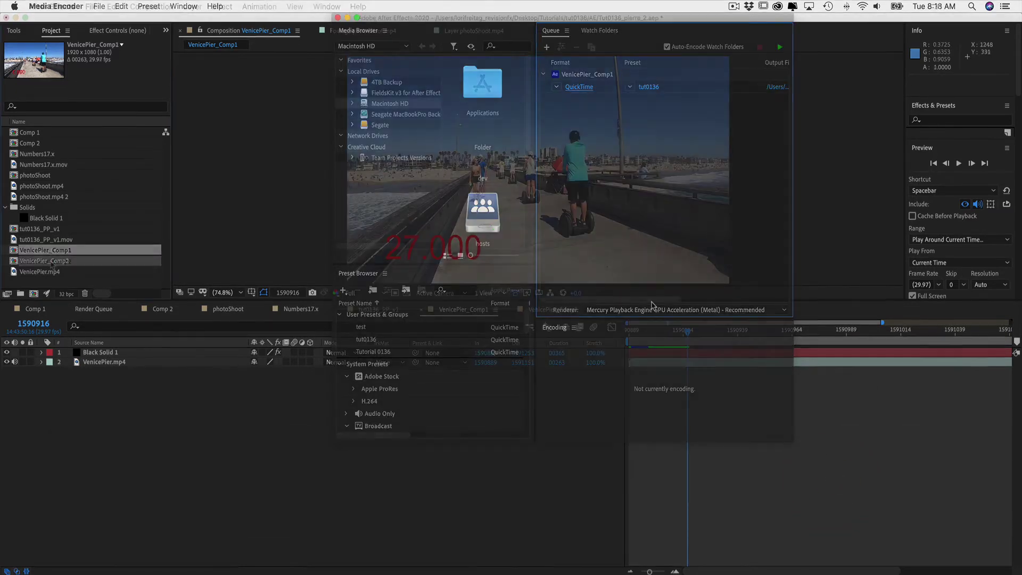
In After Effects, bring up the VenicePier_Comp2 composition and review its frame rate and other composition settings
click(51, 262)
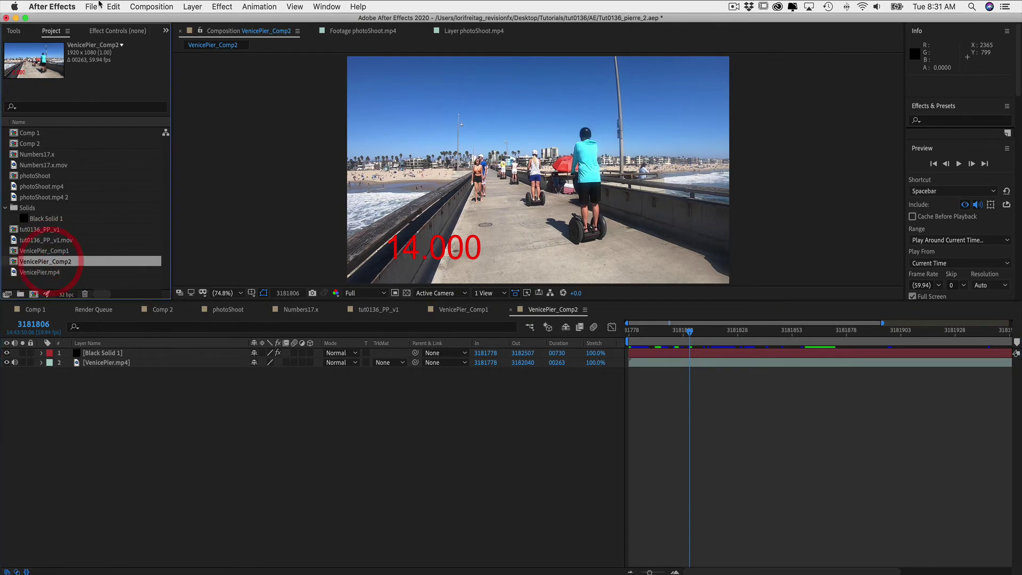
click(152, 7)
click(152, 38)
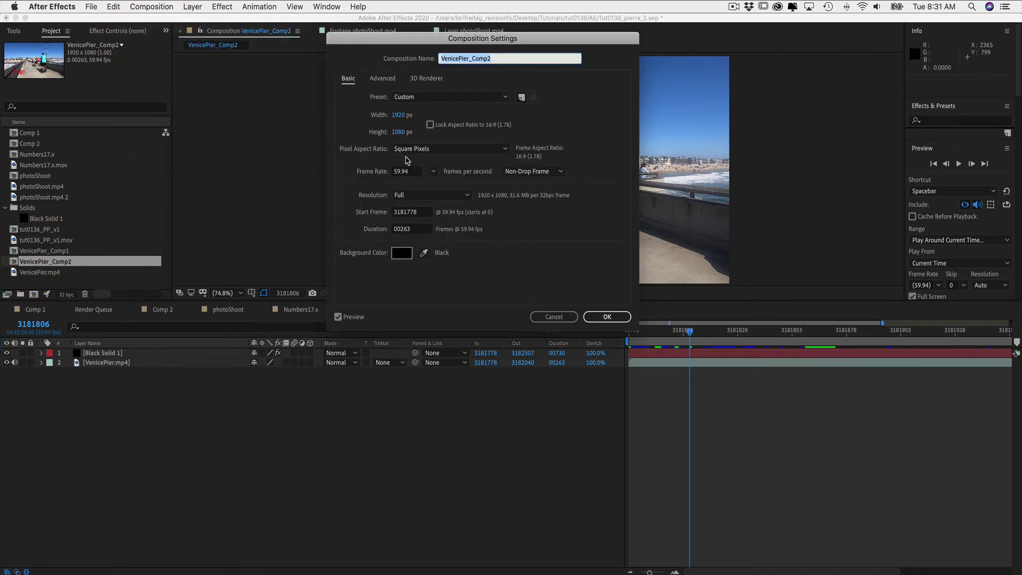
click(607, 316)
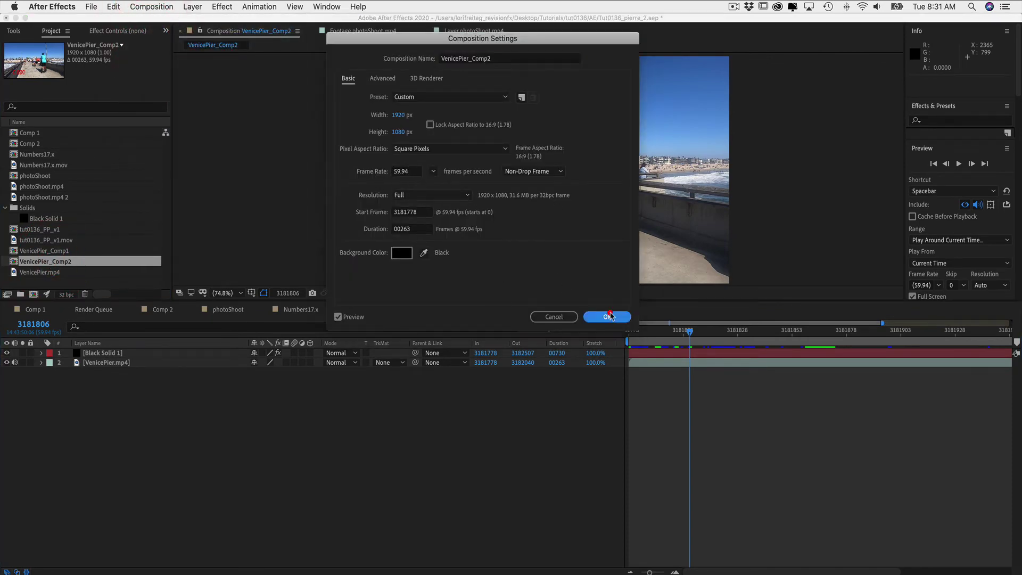
Advance VenicePier_Comp2 frame by frame to check how the burned-in counter changes on each frame
key(super+Right)
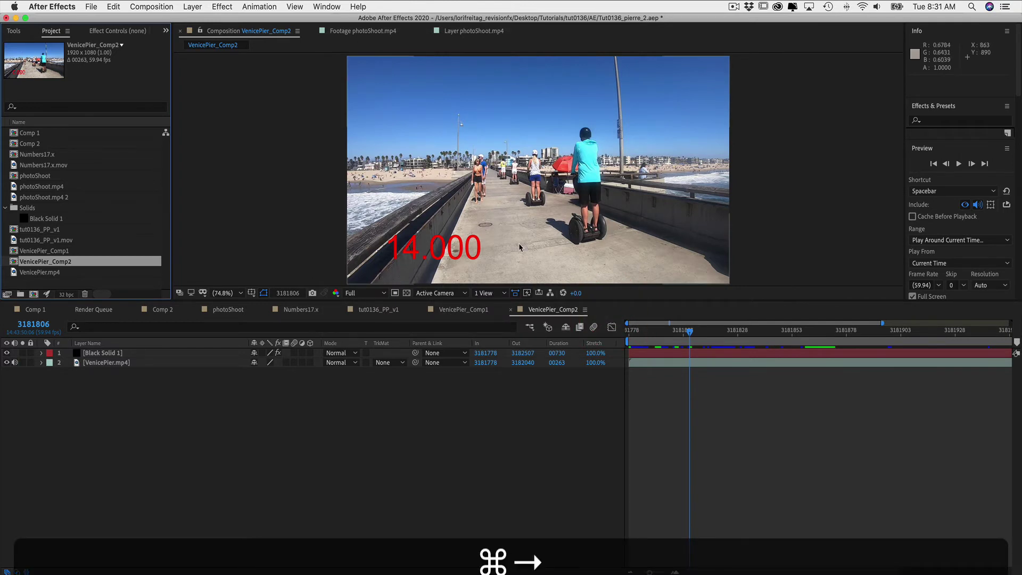
click(511, 232)
key(super+Right)
key(super+Right)
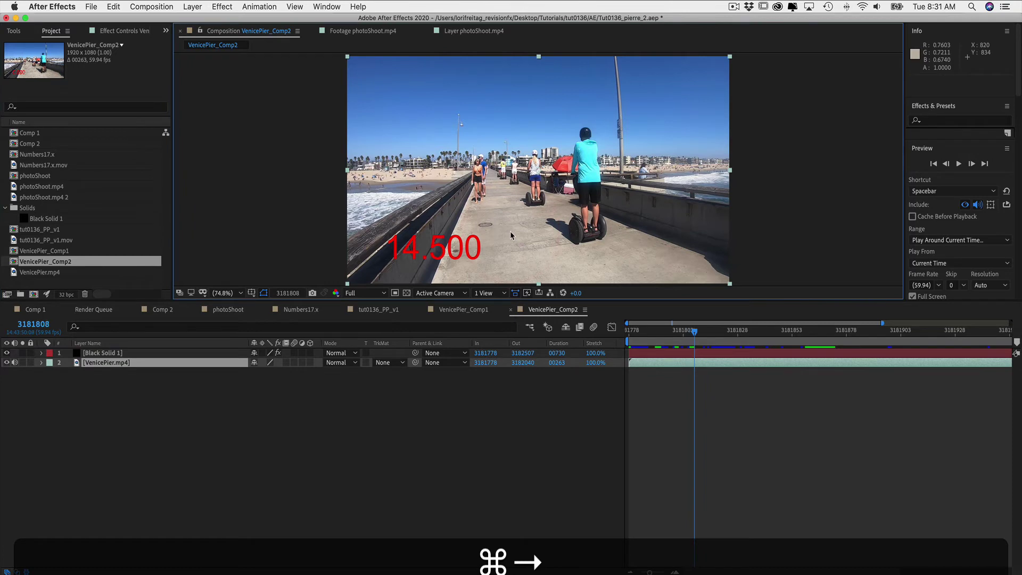
key(super+Right)
key(super+Right)
key(super+Right)
key(super+Right)
key(super+Right)
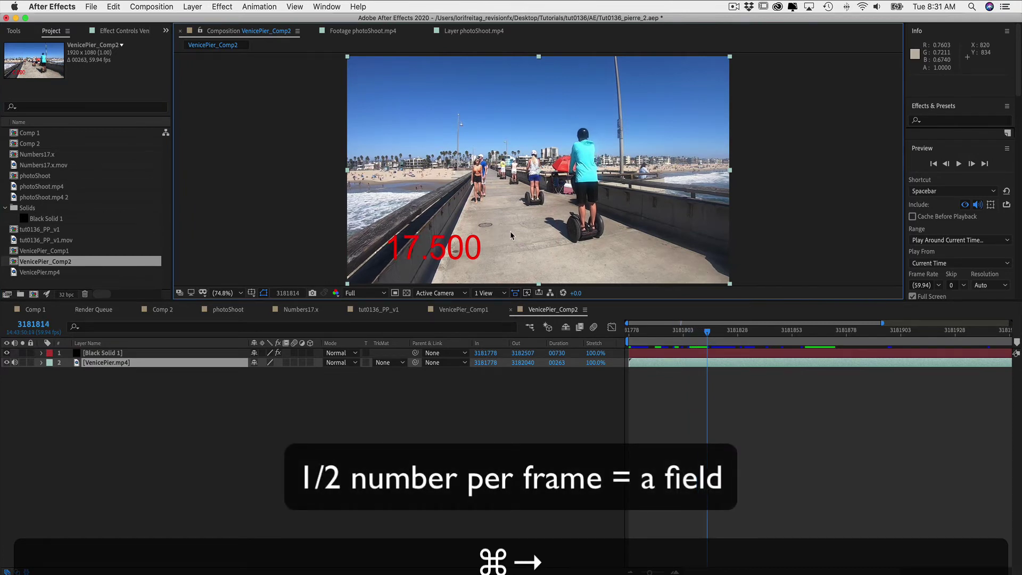
key(super+Right)
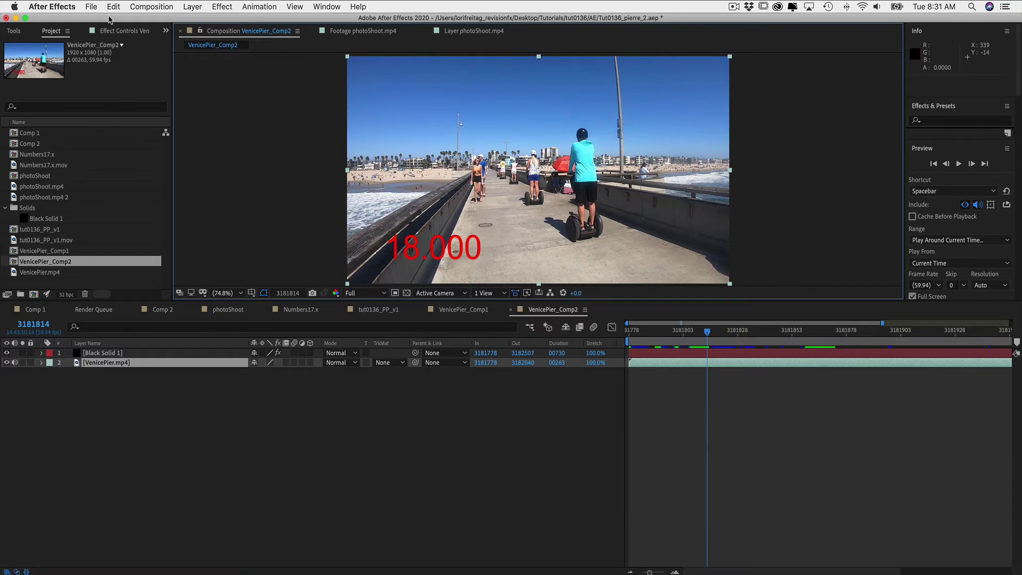
Send the VenicePier_Comp2 composition to the Adobe Media Encoder queue
click(32, 261)
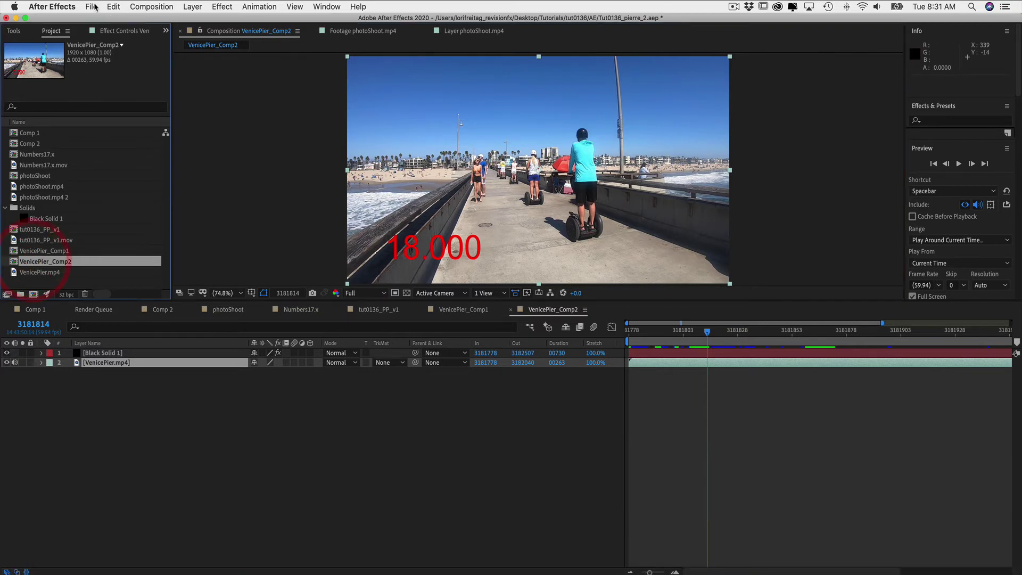
click(143, 6)
click(154, 87)
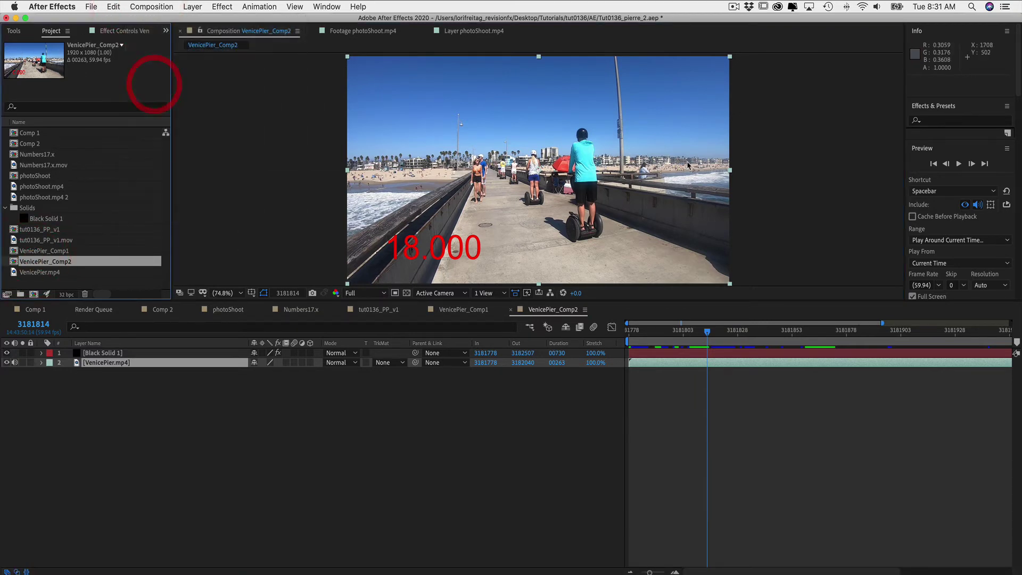
In Media Encoder, review the QuickTime export settings of the queued VenicePier_Comp2 and accept them
click(578, 100)
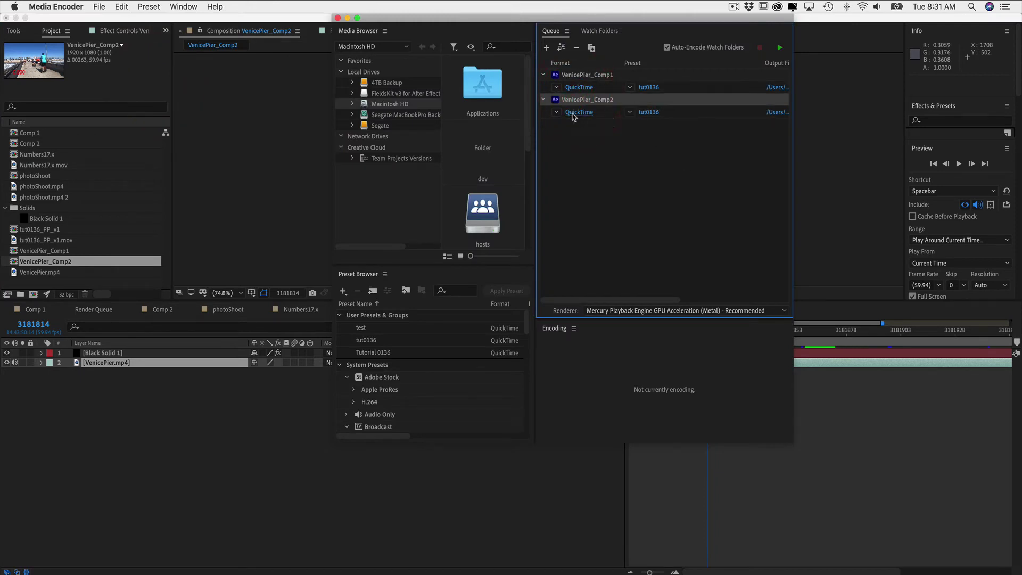
click(575, 113)
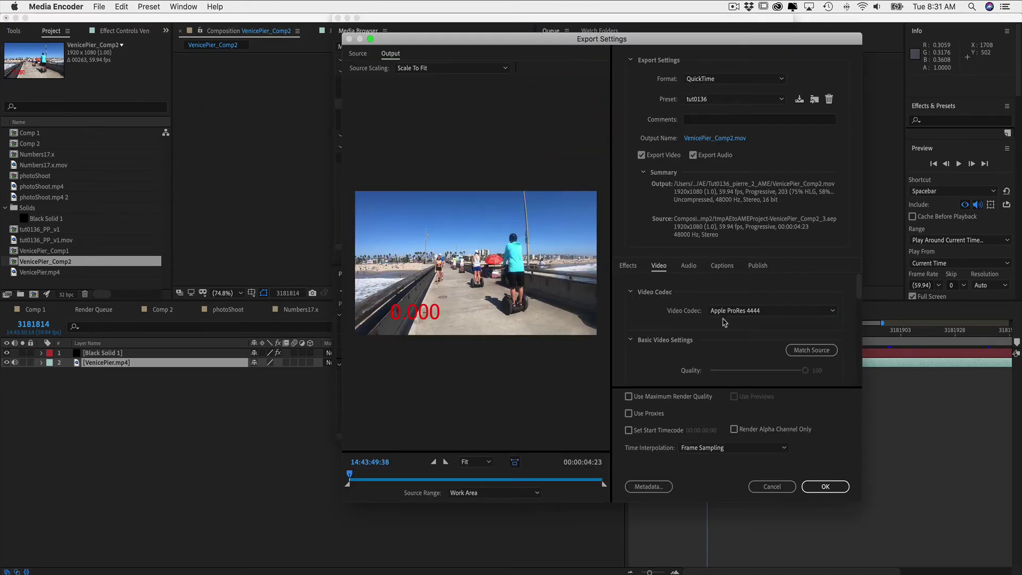
scroll(724, 322, down, 5)
scroll(724, 322, down, 3)
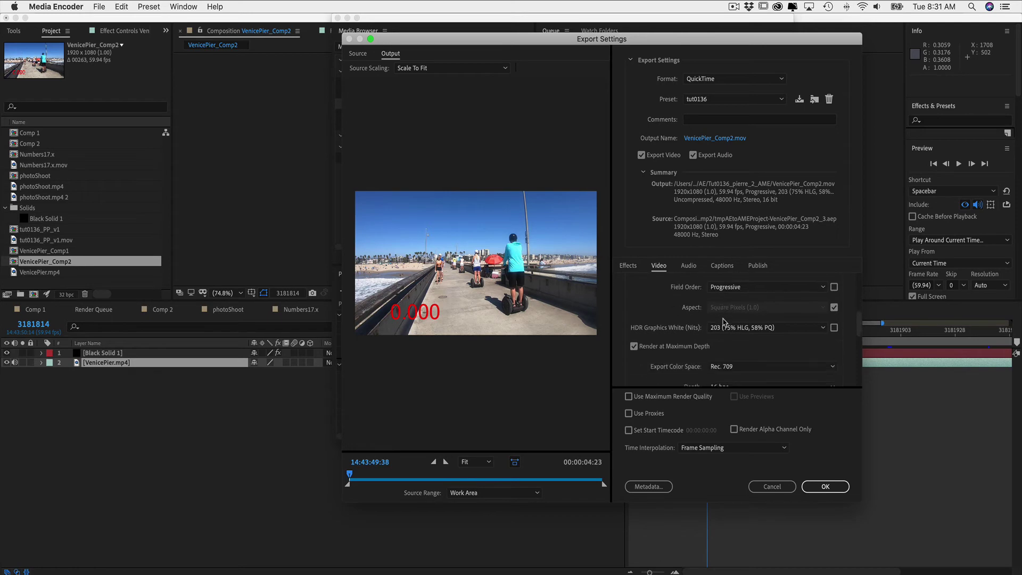
key(Return)
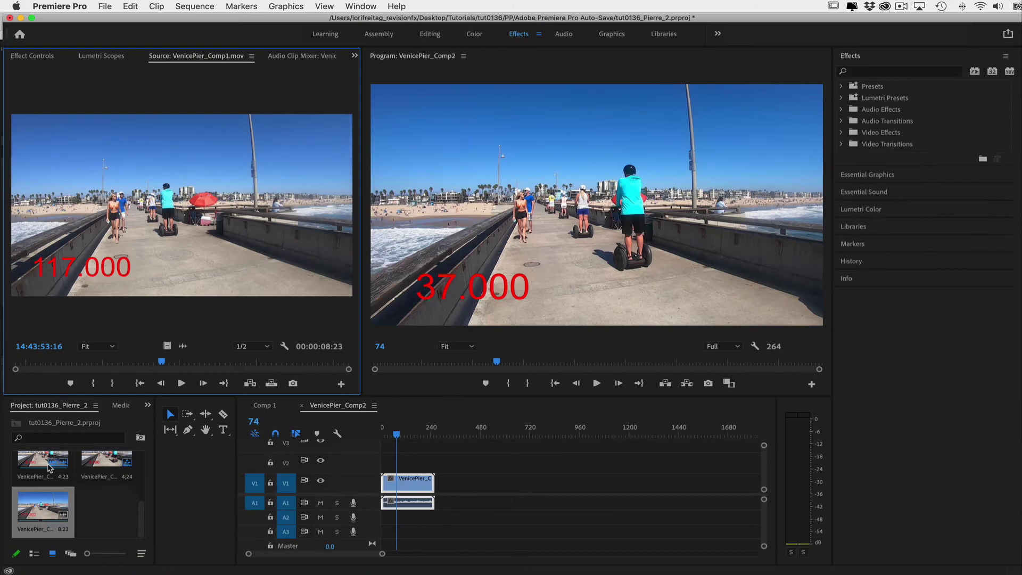
In Premiere Pro, create a new sequence from the VenicePier_Comp2.mov clip and check its sequence settings
double_click(45, 464)
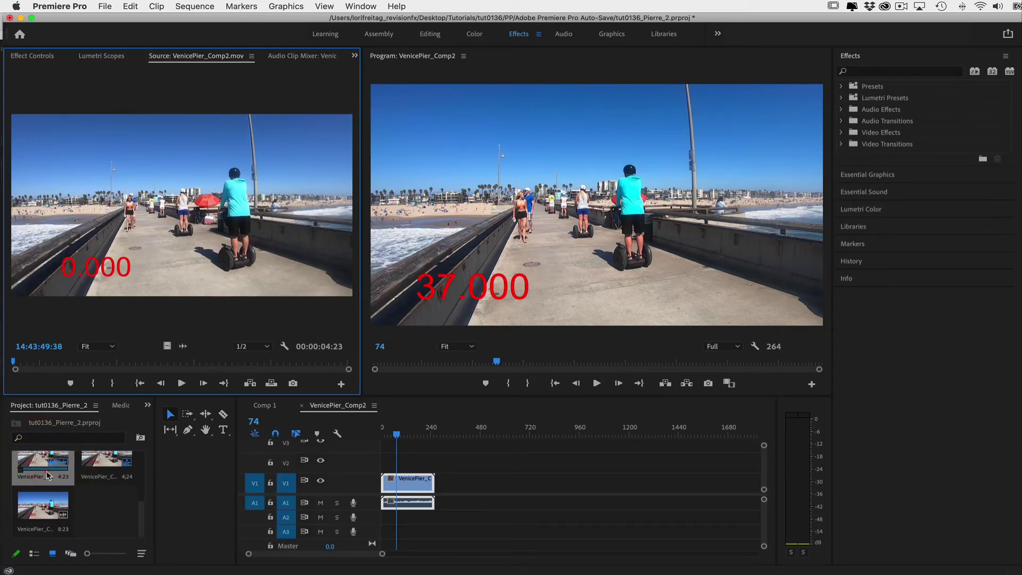
right_click(48, 479)
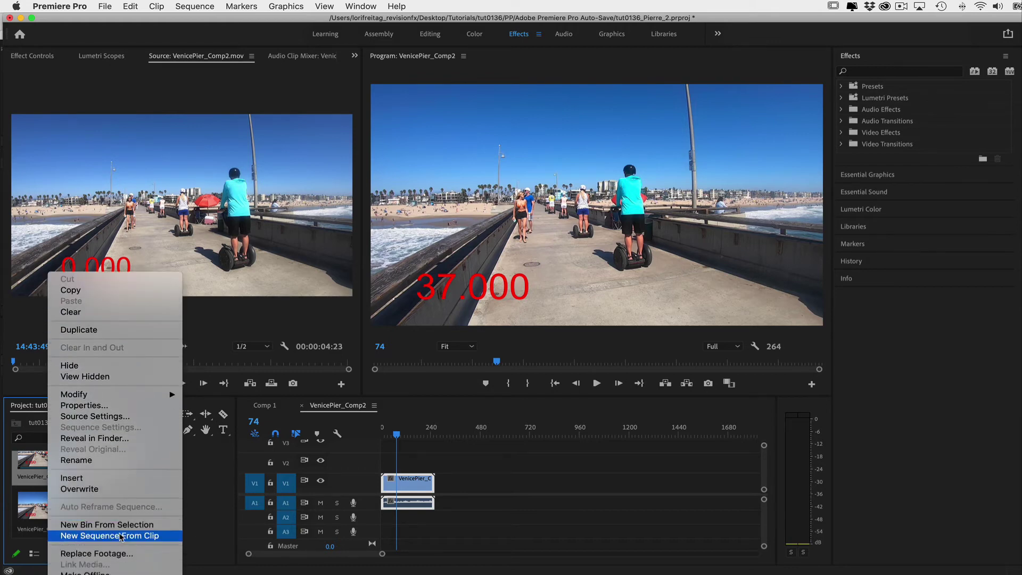
click(119, 536)
click(195, 6)
click(215, 18)
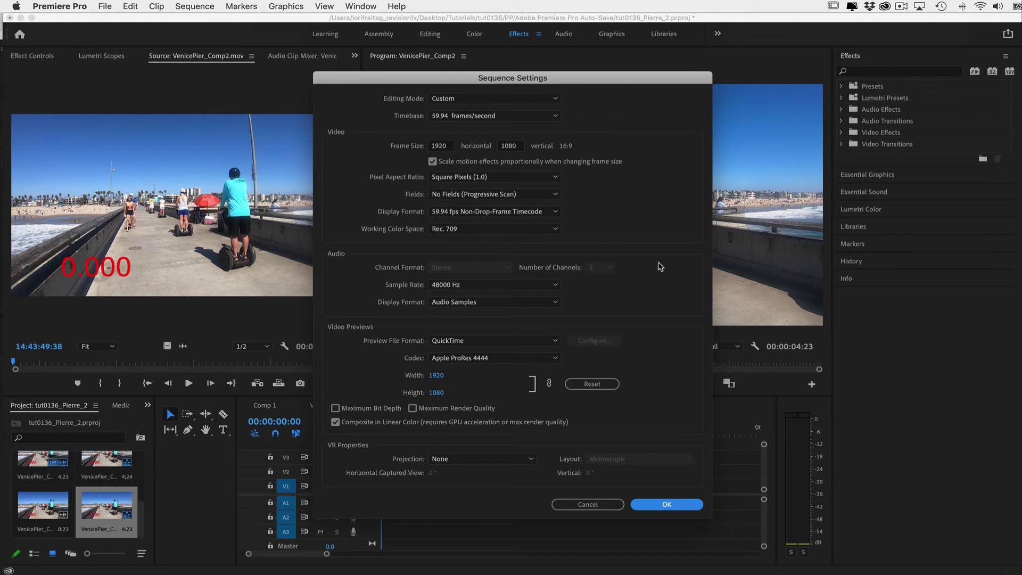
click(687, 506)
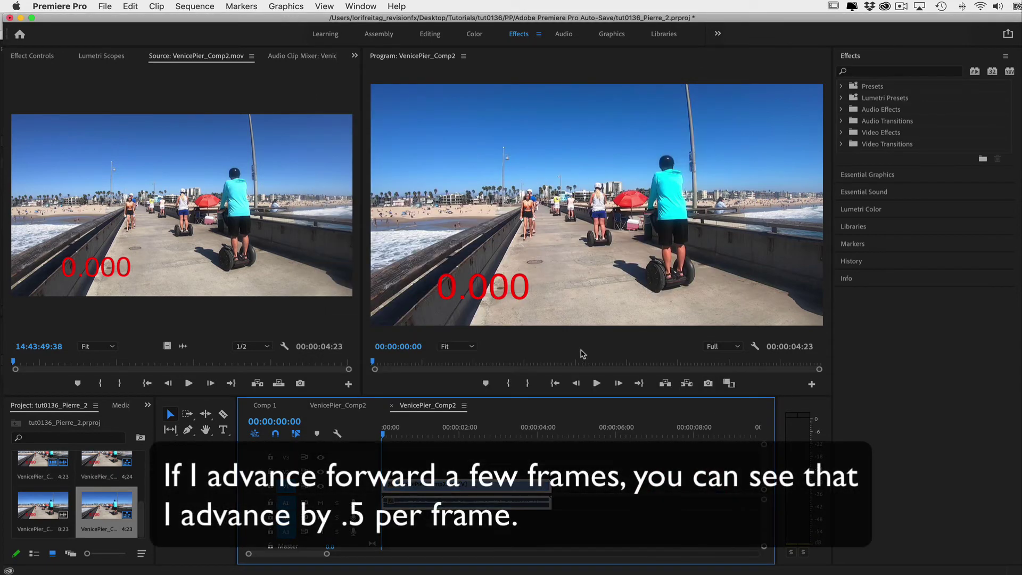
Advance the VenicePier_Comp2 sequence several frames to check how the burned-in counter changes per frame
key(Right)
key(Right)
key(Right)
key(Right)
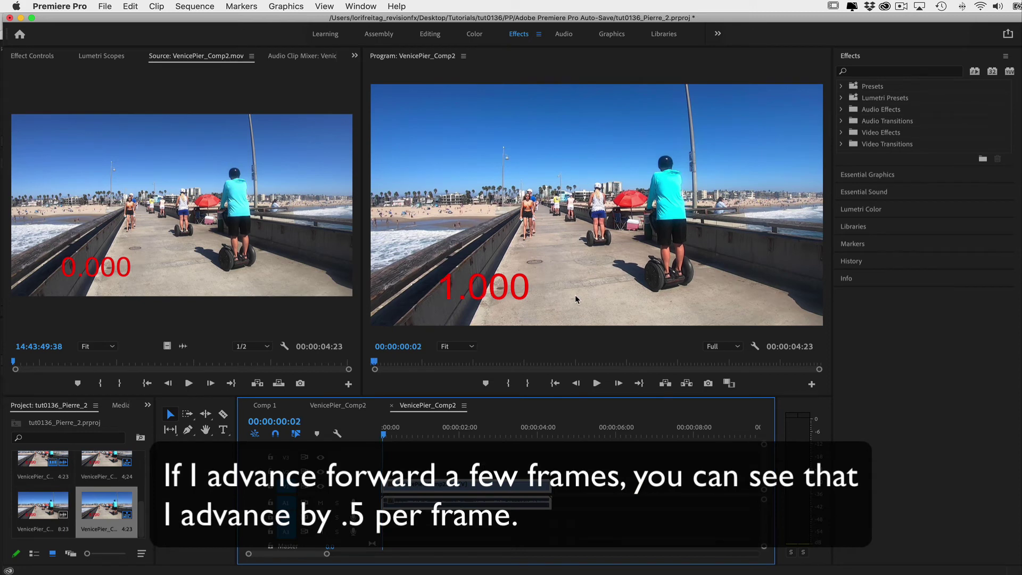
key(Right)
key(Right)
key(Right)
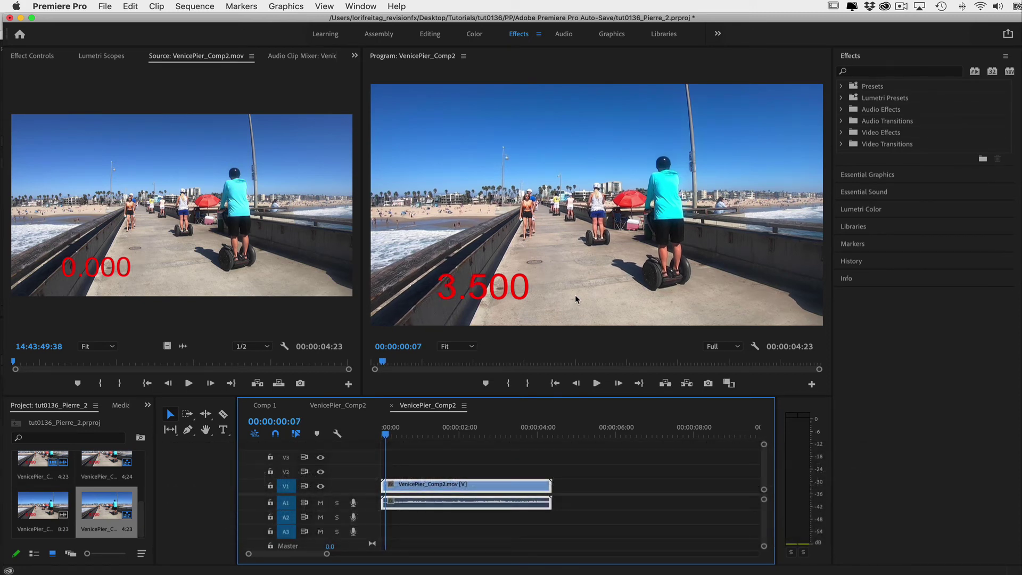
Start a media export of the VenicePier_Comp2 sequence and set its output frame rate to 29.97
right_click(133, 506)
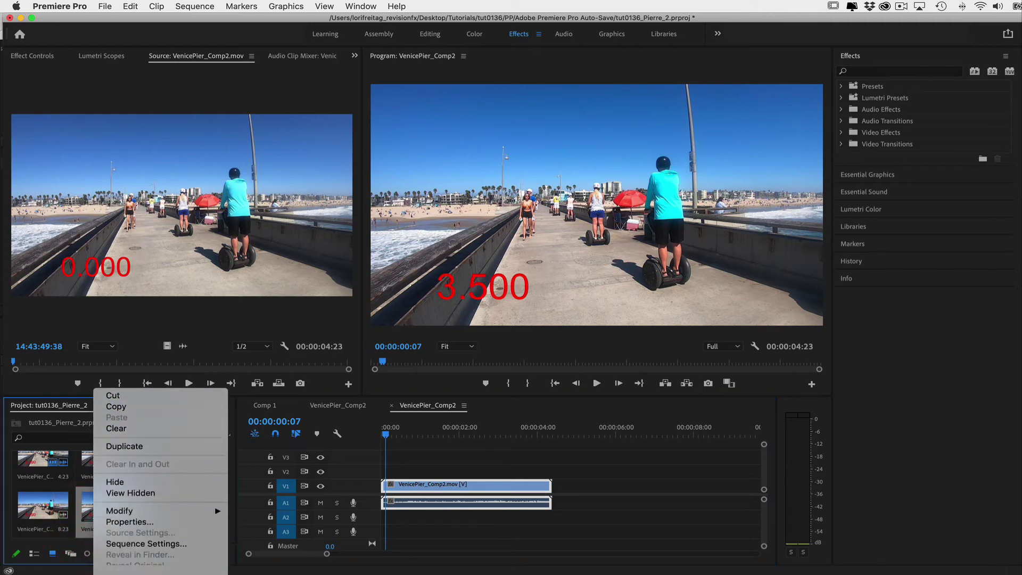
scroll(137, 488, down, 10)
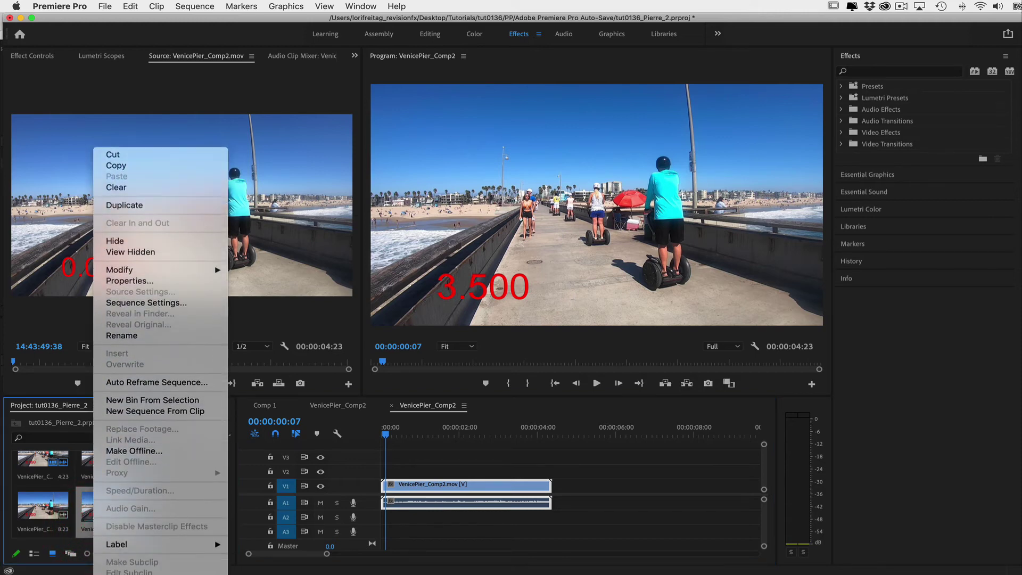
click(135, 539)
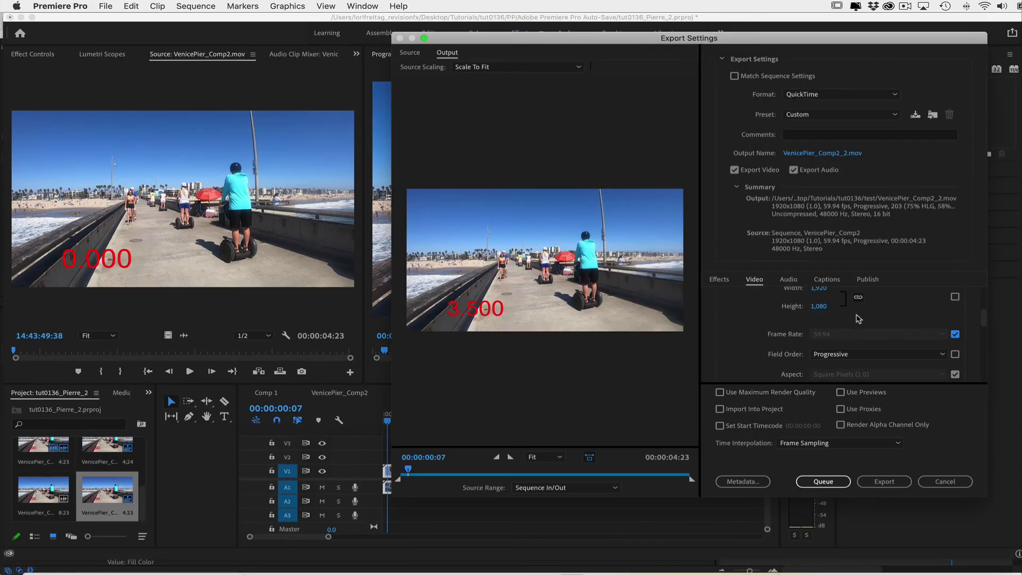
click(954, 318)
click(876, 317)
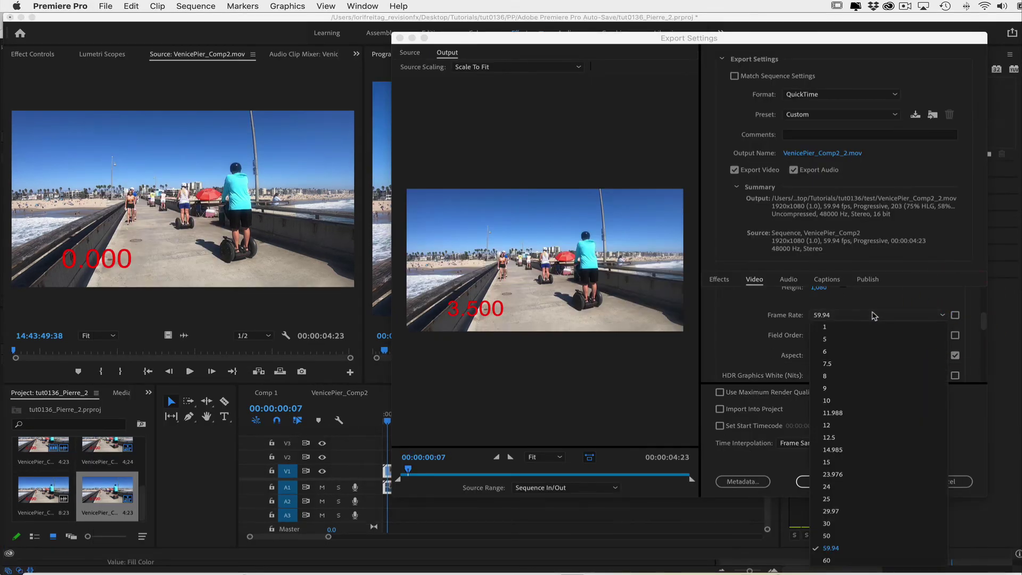
click(831, 512)
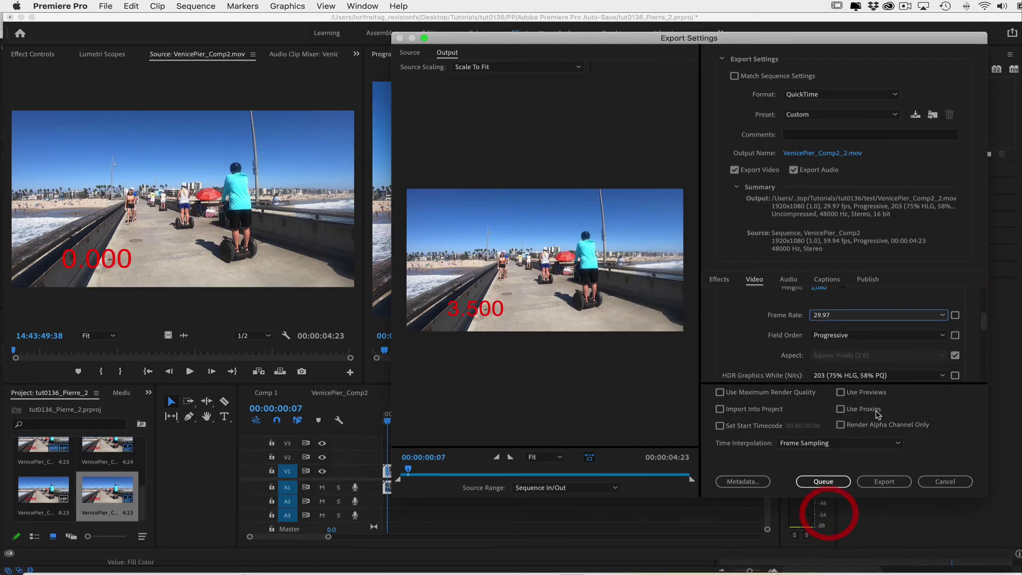
Set the export's field order to Lower First and add it to the Media Encoder queue
click(844, 337)
click(841, 372)
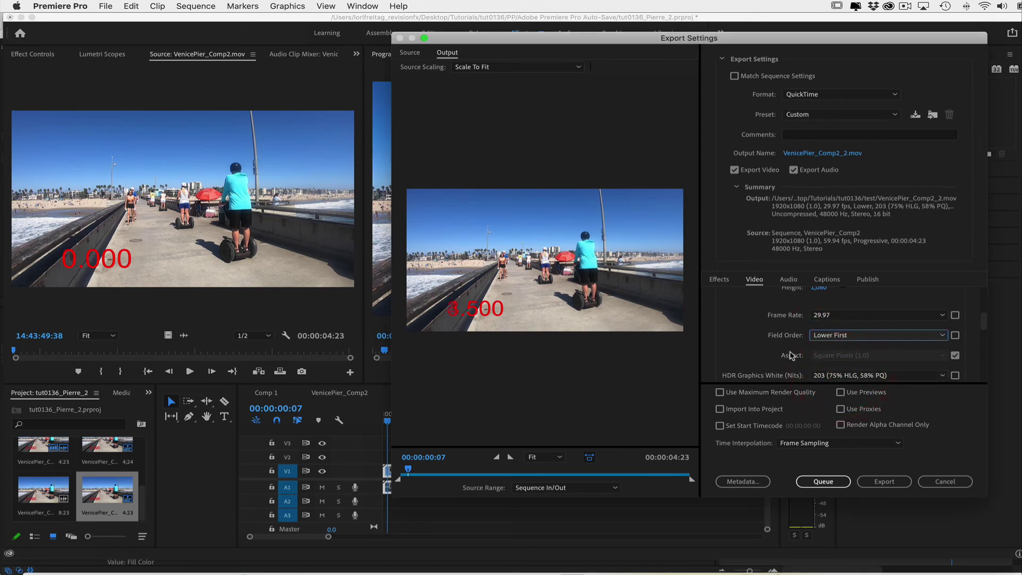
scroll(820, 375, down, 1)
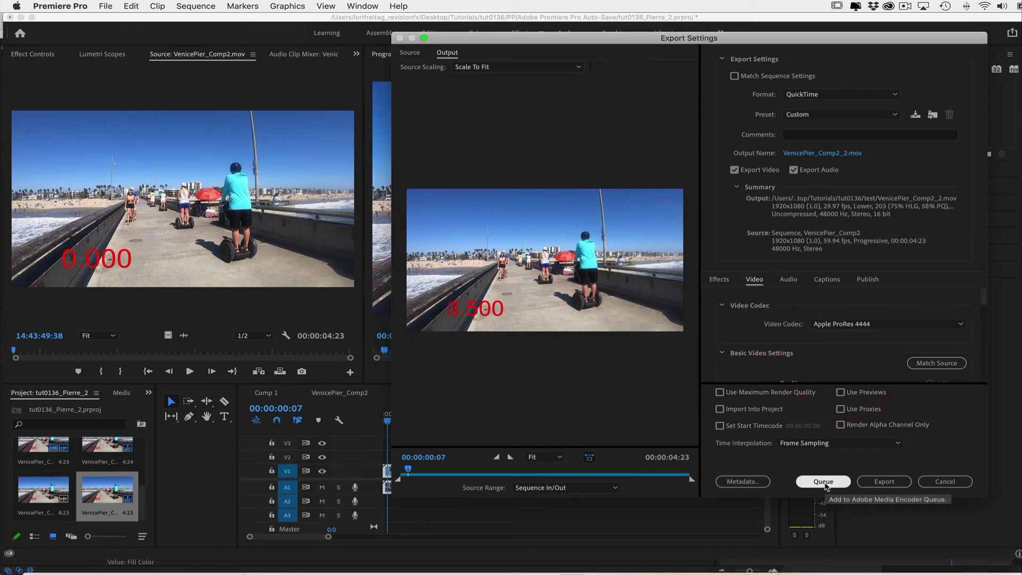
click(825, 482)
Create a new sequence from the VenicePier_Comp1 clip and set its sequence fields to Lower Field First
right_click(49, 507)
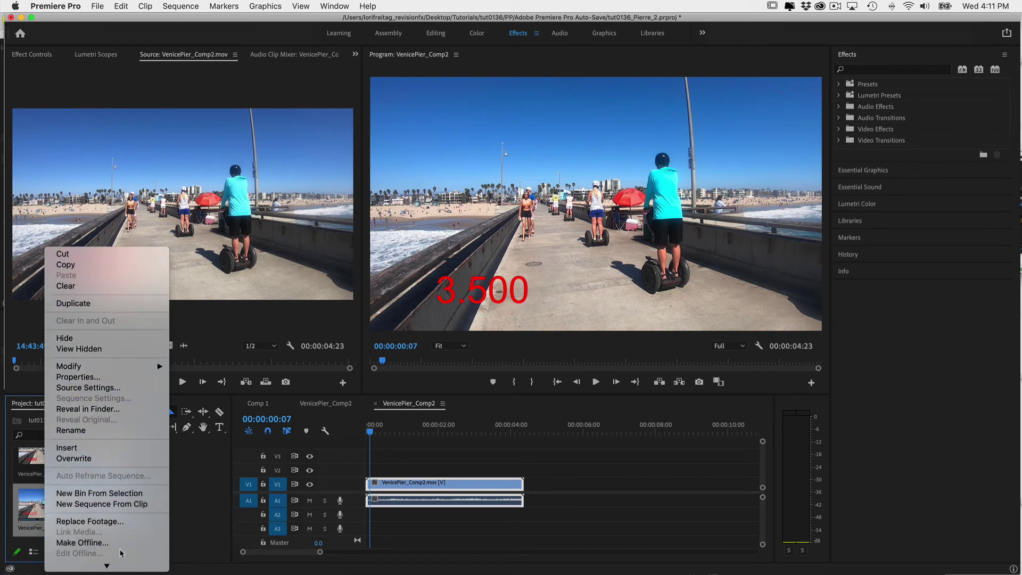
click(128, 504)
click(181, 6)
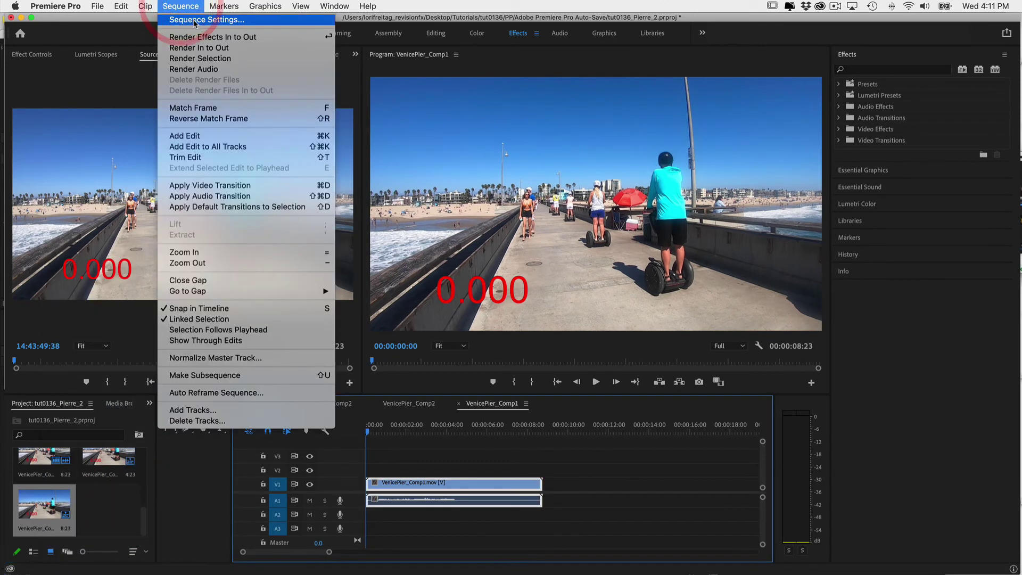
click(197, 16)
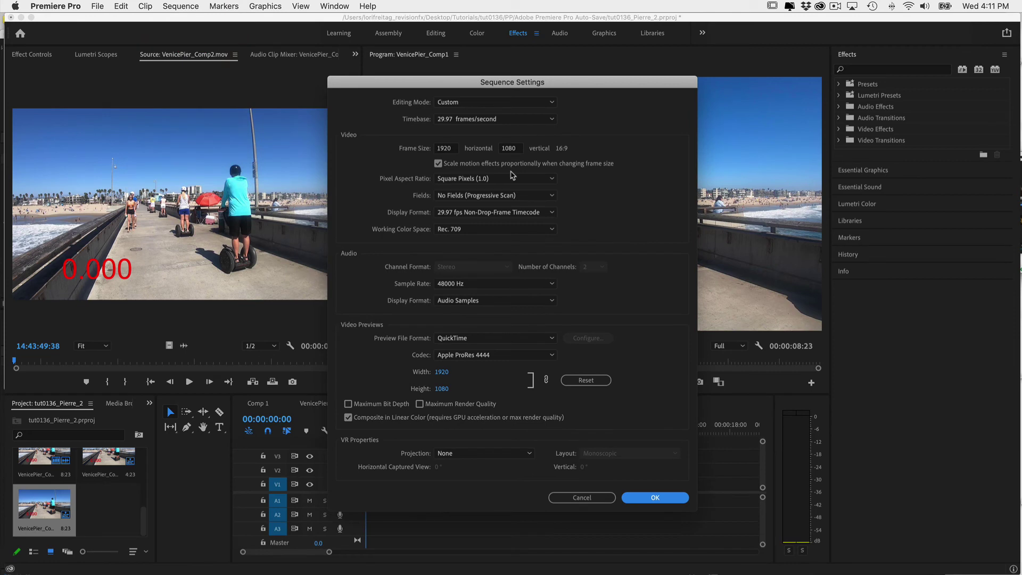
click(480, 195)
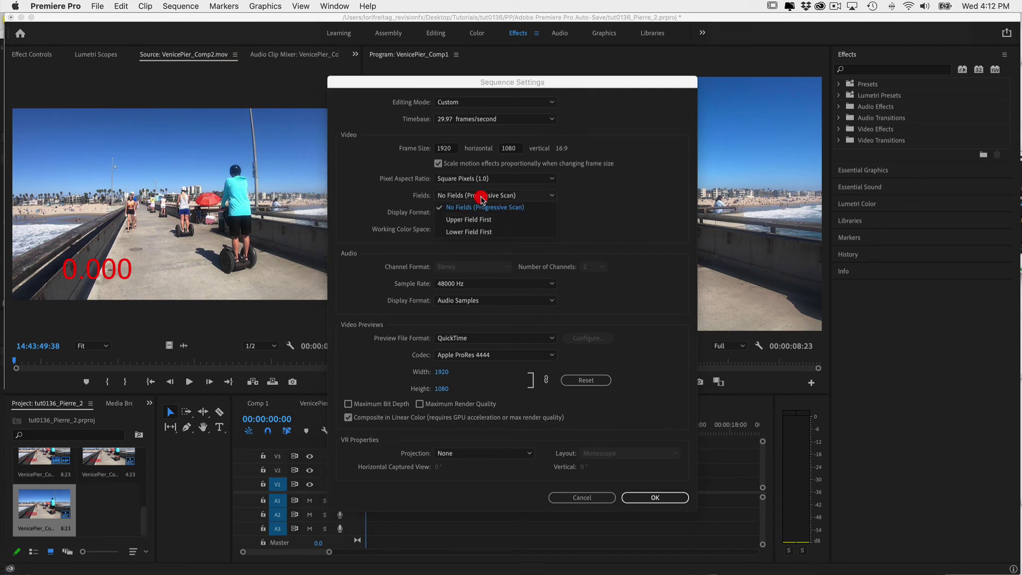
click(468, 235)
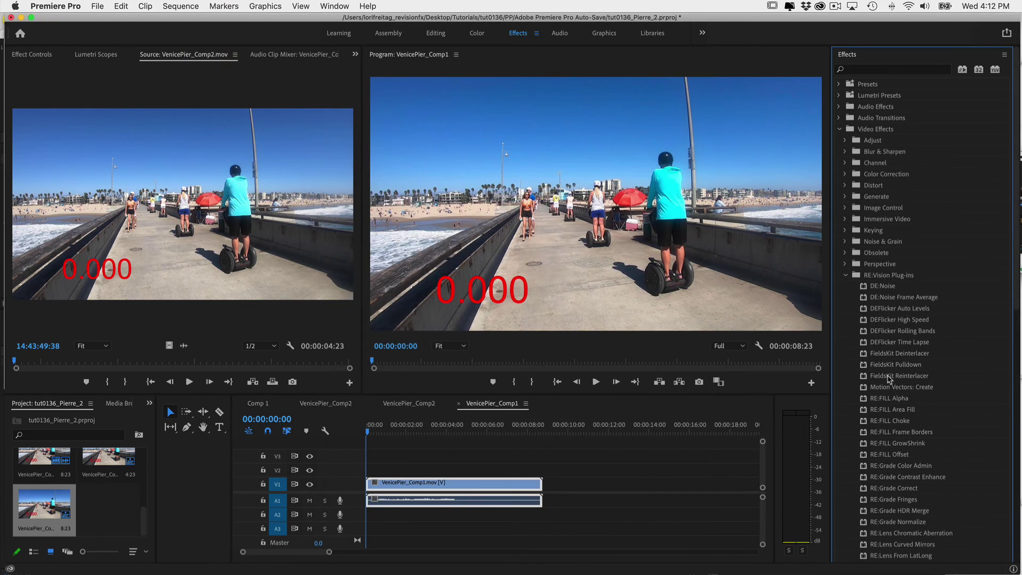
Apply the FieldsKit Reinterlacer effect to the VenicePier_Comp1.mov clip in the timeline and show its effect settings
drag(891, 376, 502, 483)
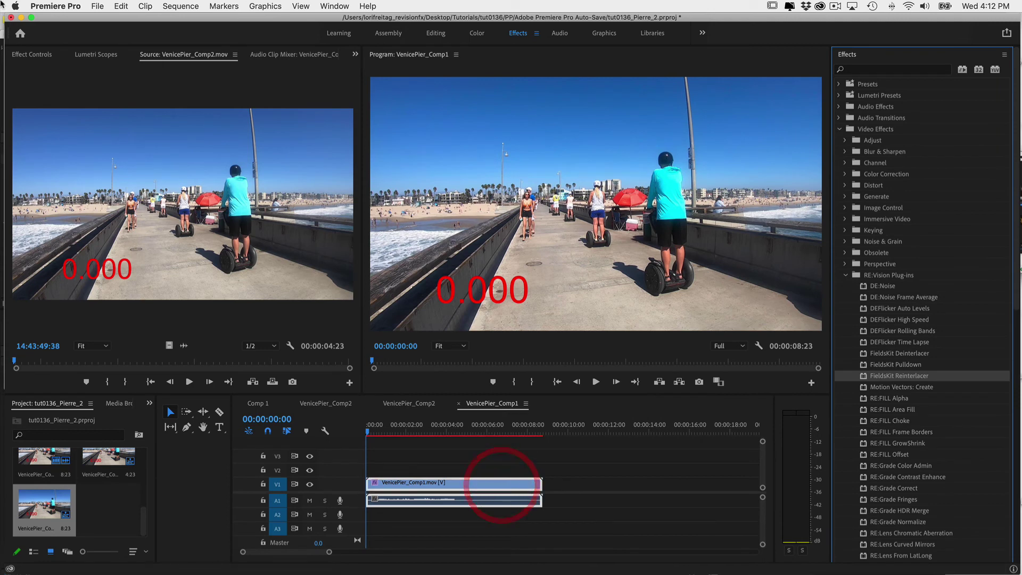
click(35, 54)
Advance the VenicePier_Comp1 sequence frame by frame to check its burned-in counter with the Reinterlacer applied
click(522, 314)
key(Right)
key(Right)
key(Right)
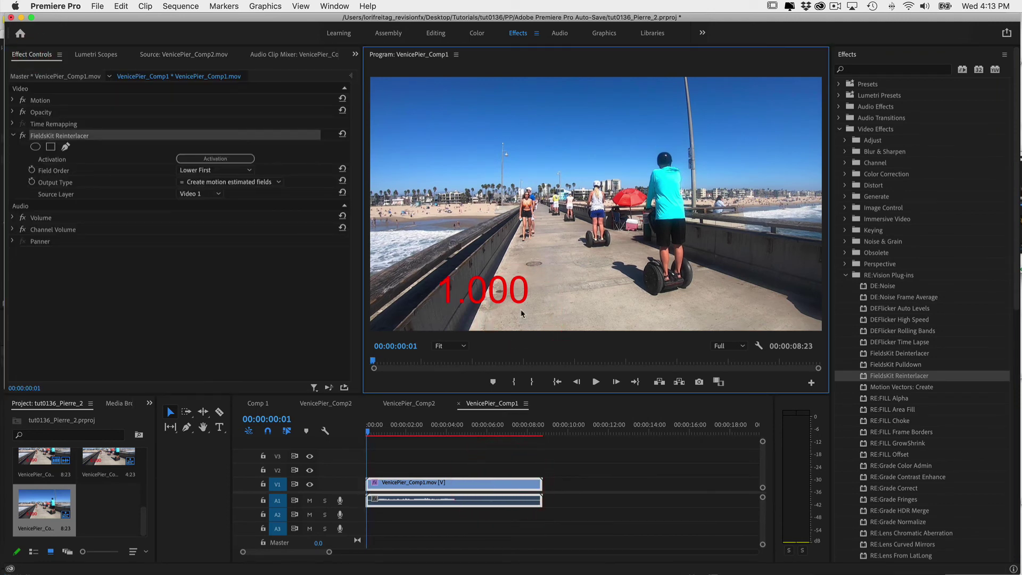
key(Right)
key(Right)
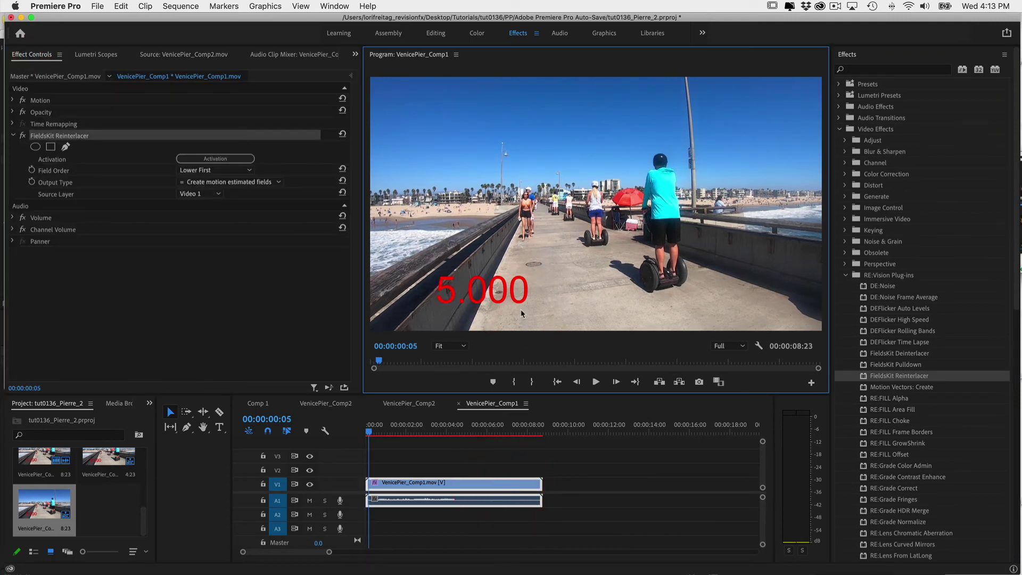
key(Right)
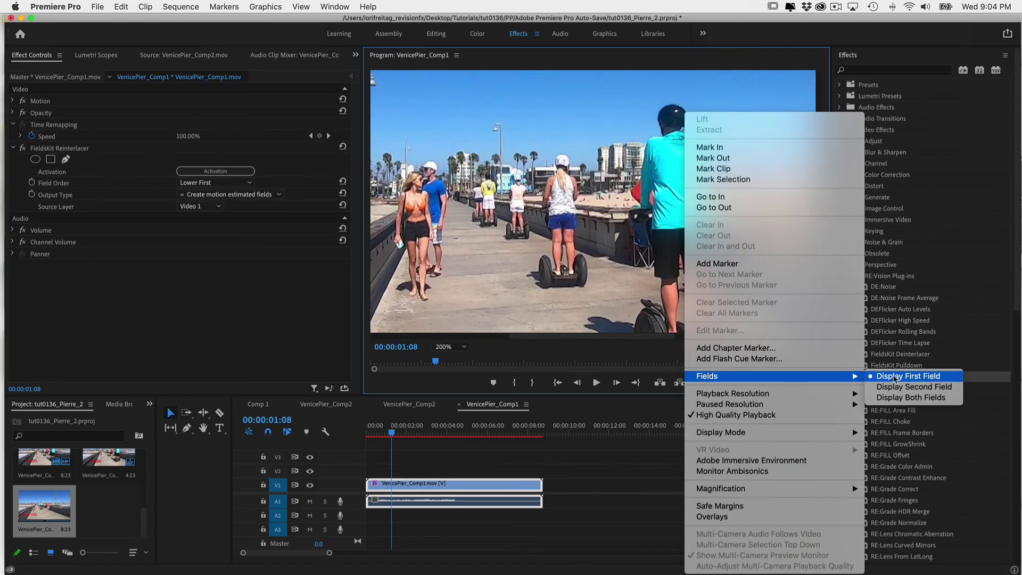
Compare the reinterlaced VenicePier_Comp1 frame by displaying its first field, its second field and both fields
click(894, 377)
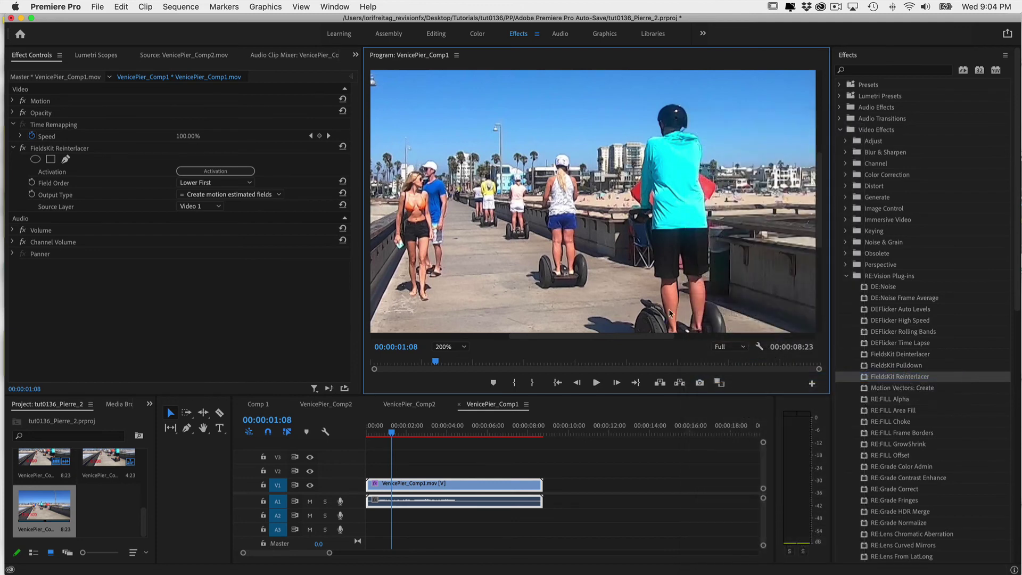
right_click(644, 282)
mouse_move(693, 377)
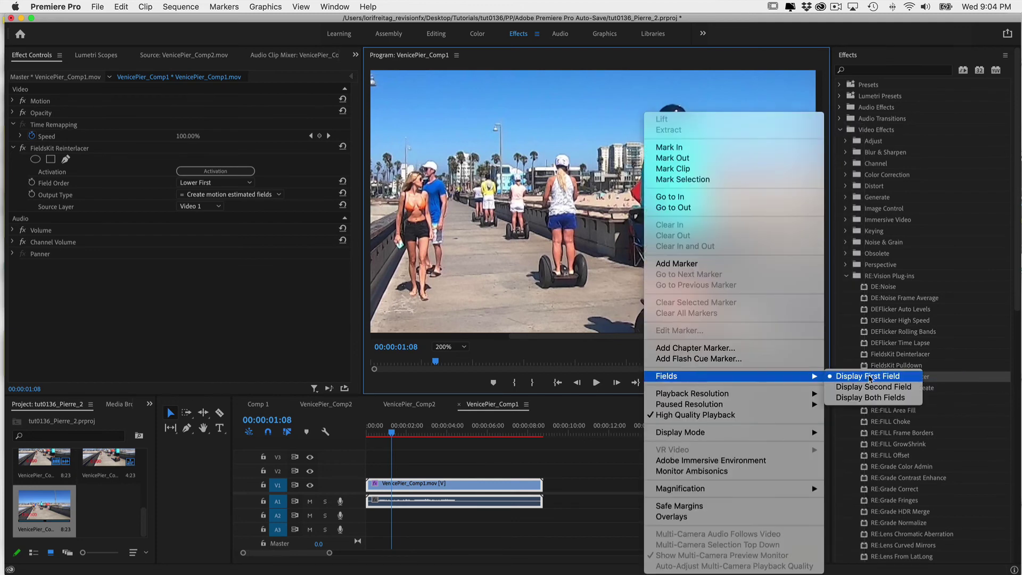
click(874, 387)
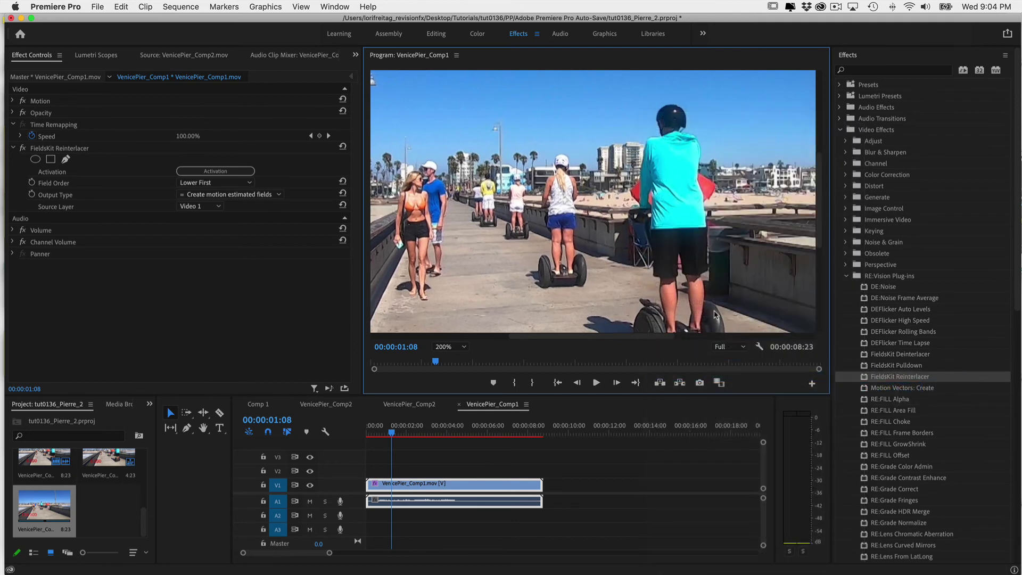
right_click(610, 282)
mouse_move(681, 377)
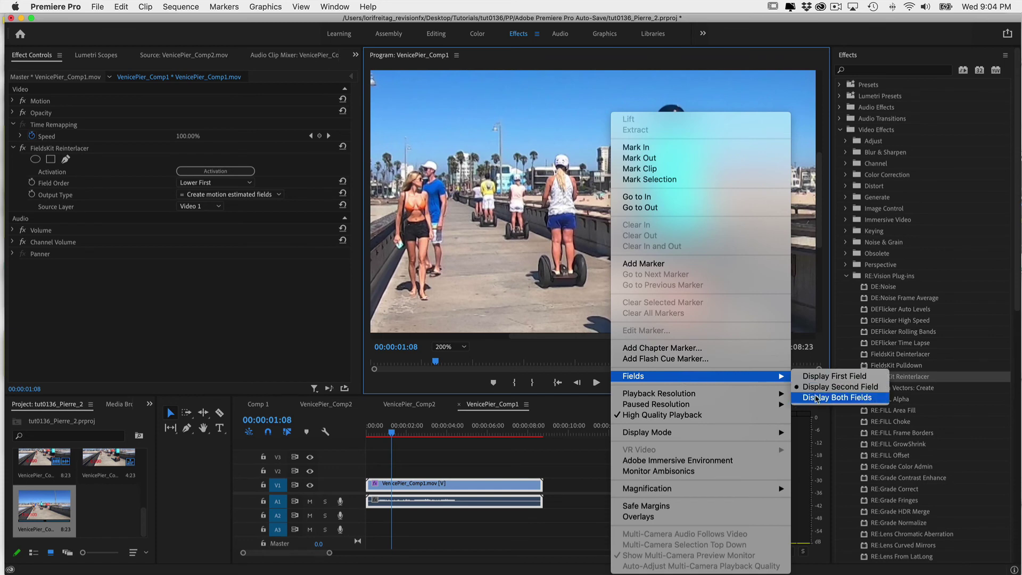
click(816, 398)
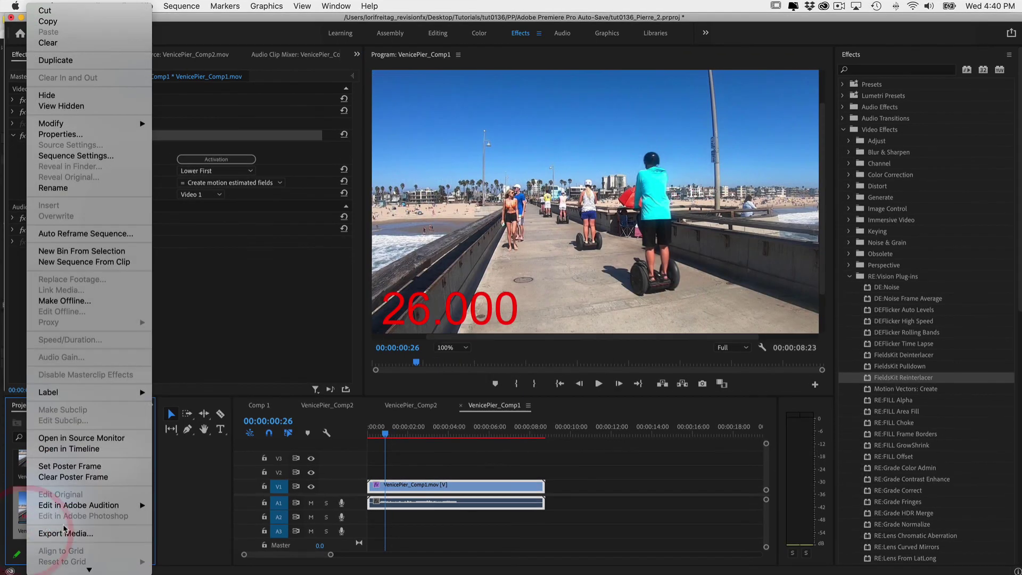
Export the VenicePier_Comp1 sequence to the Media Encoder queue after checking its frame rate, field order and maximum-depth settings
click(57, 524)
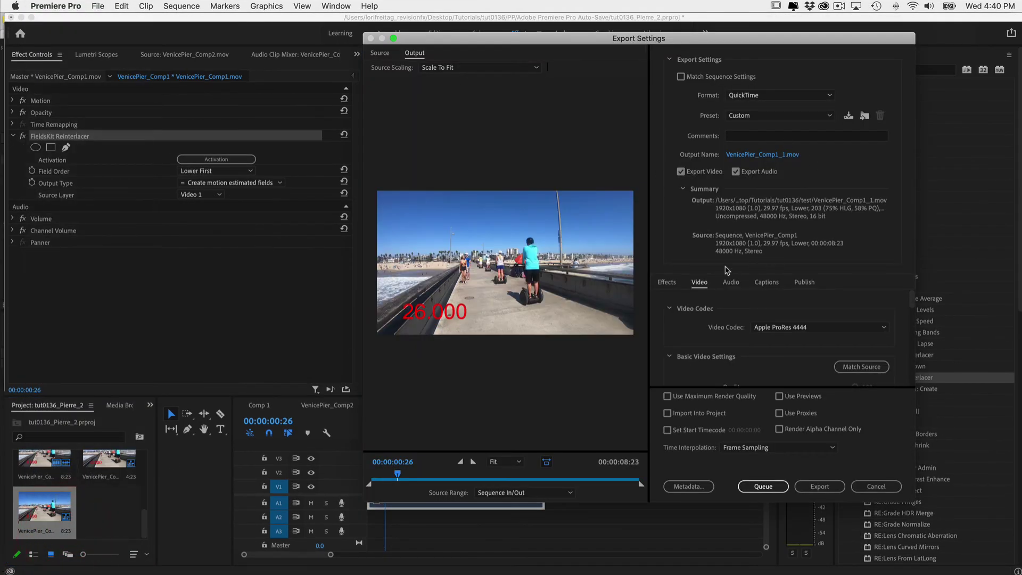
scroll(698, 332, down, 5)
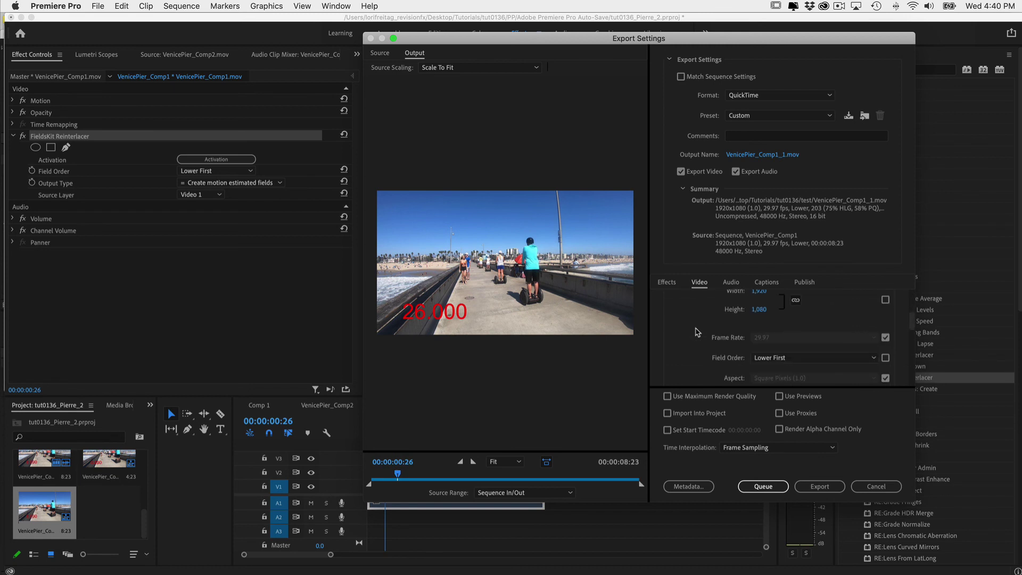
scroll(698, 332, down, 3)
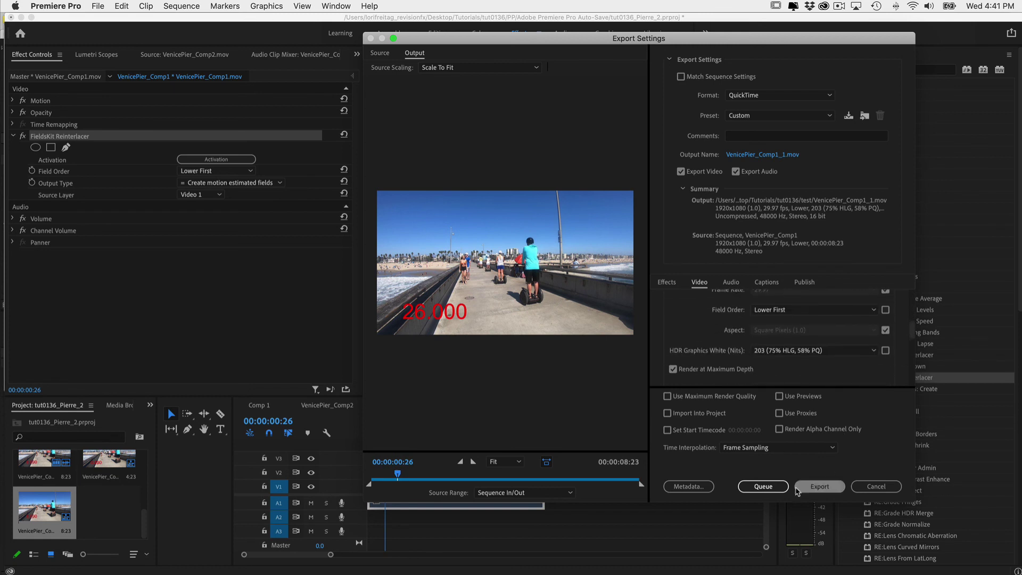
click(766, 485)
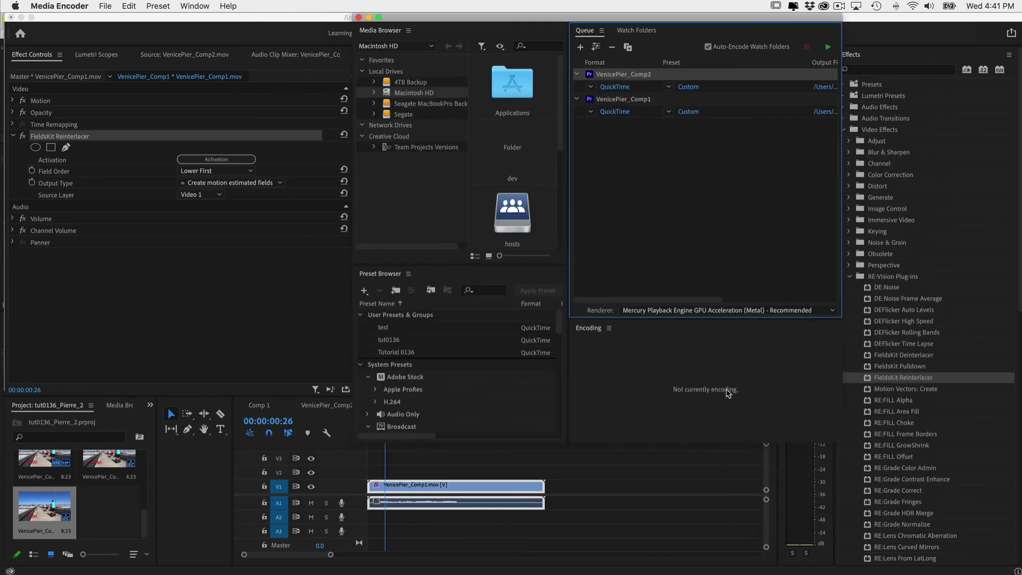